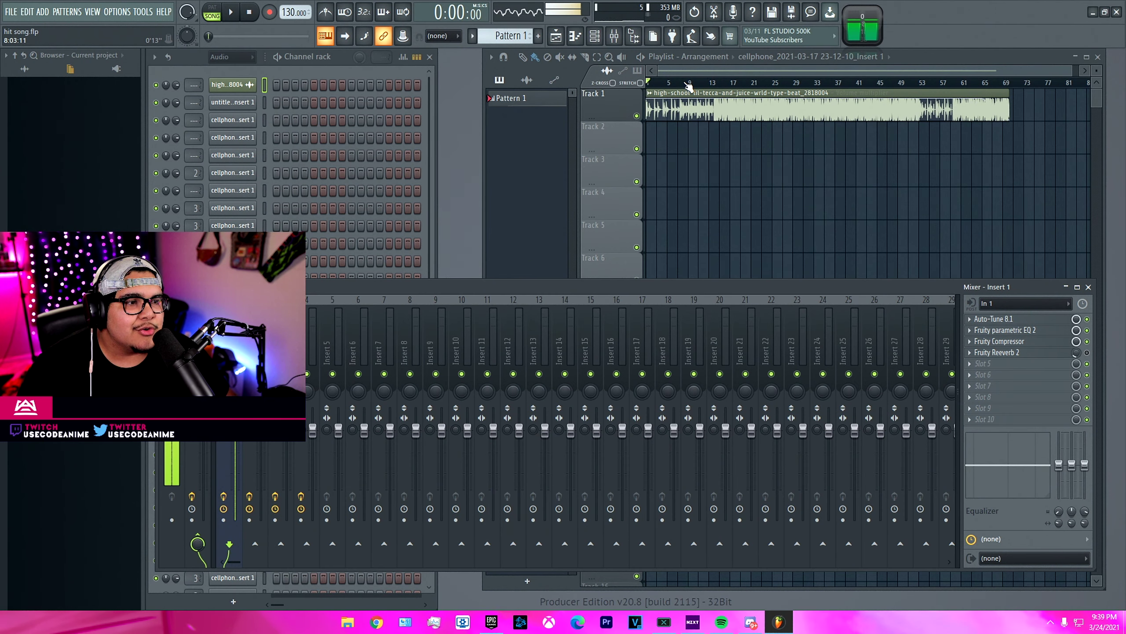
- Play the beat and replay its section from about bar 13 to work out the first vocal line
click(687, 85)
click(232, 12)
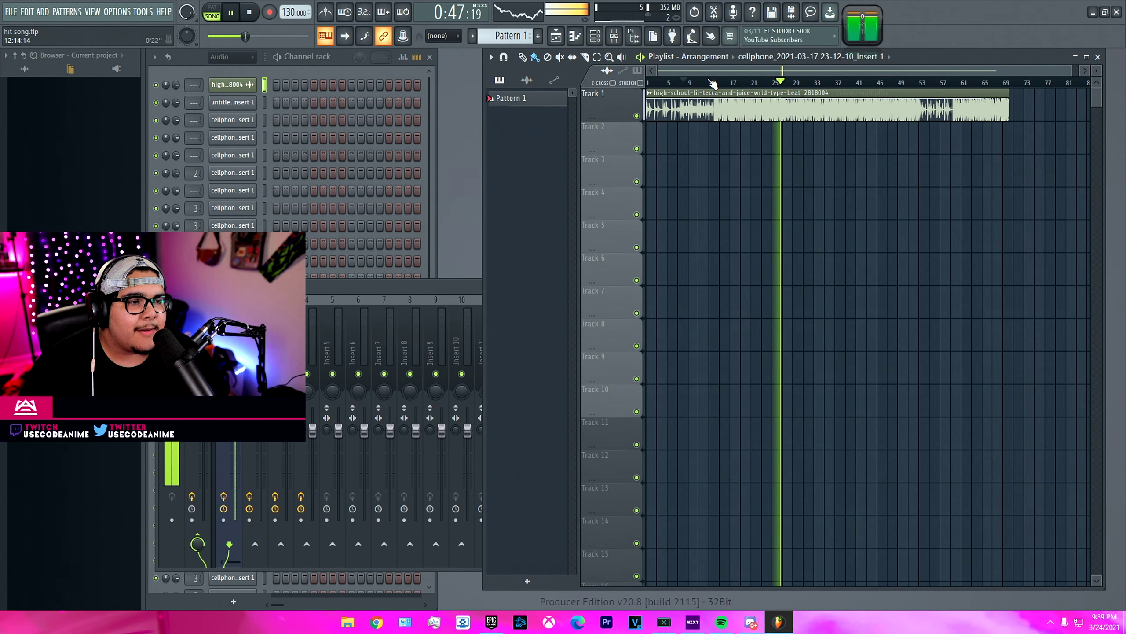
click(711, 82)
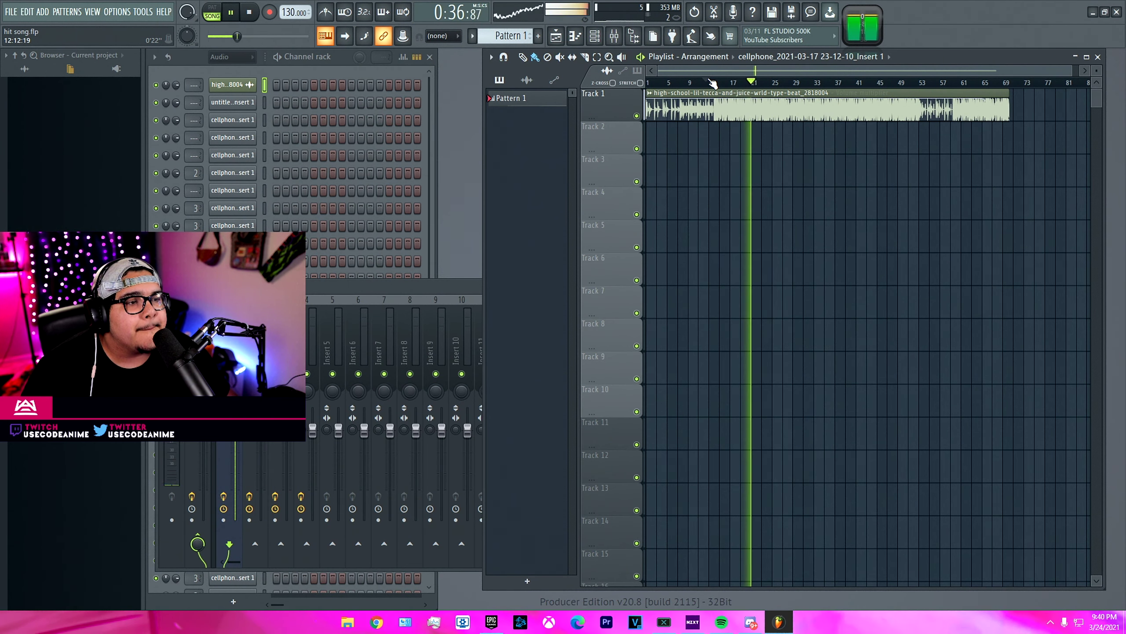
click(712, 84)
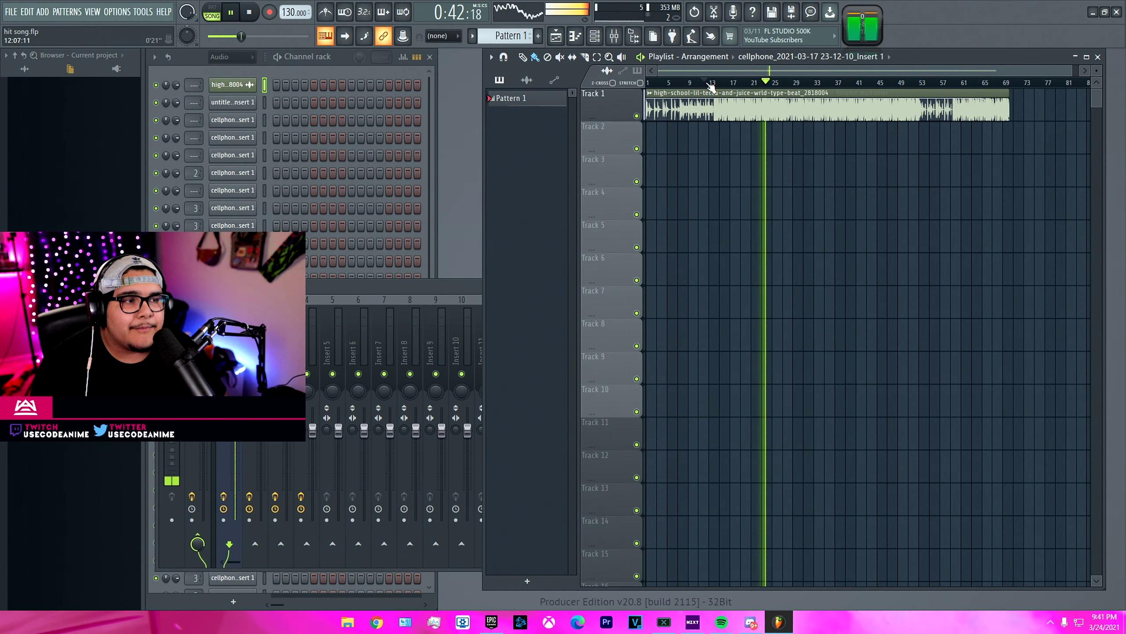
click(708, 85)
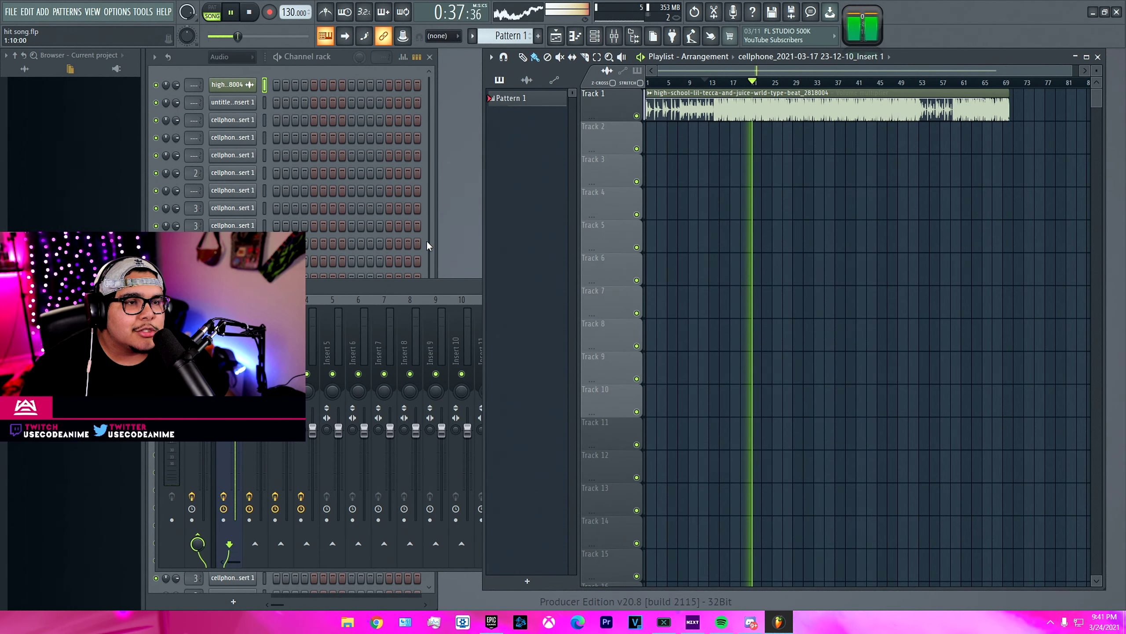
click(736, 83)
click(703, 84)
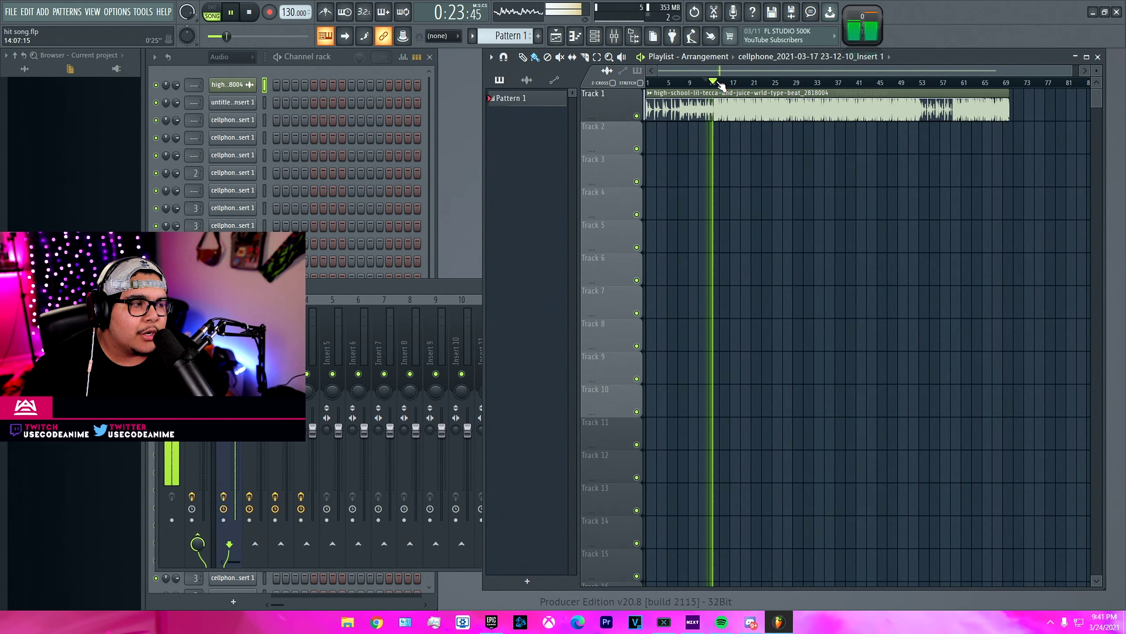
click(482, 329)
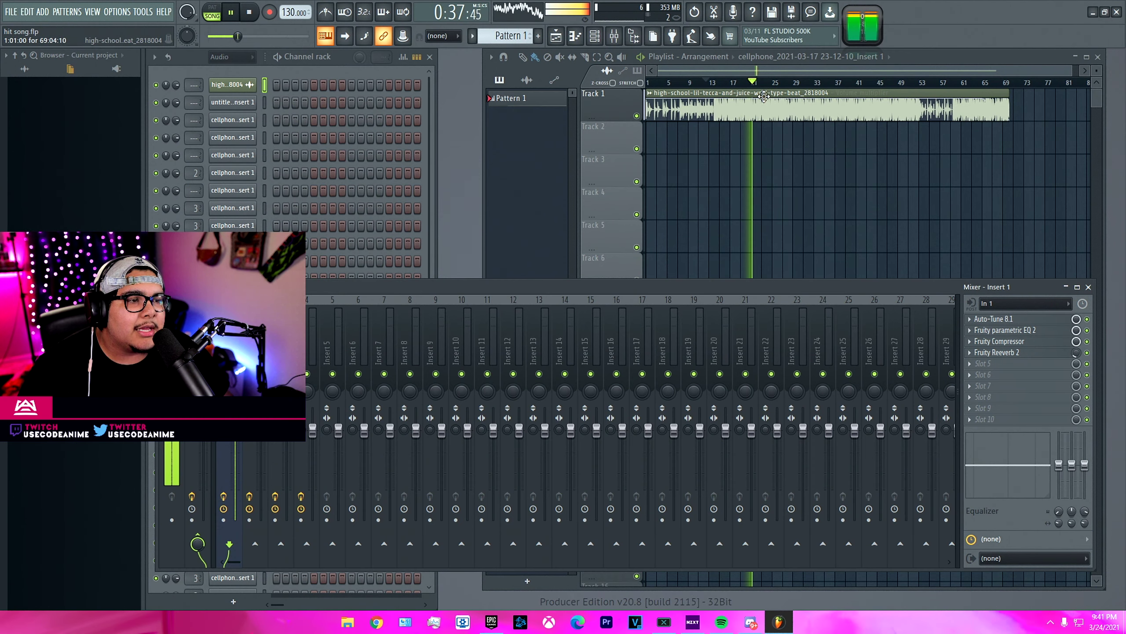
click(708, 83)
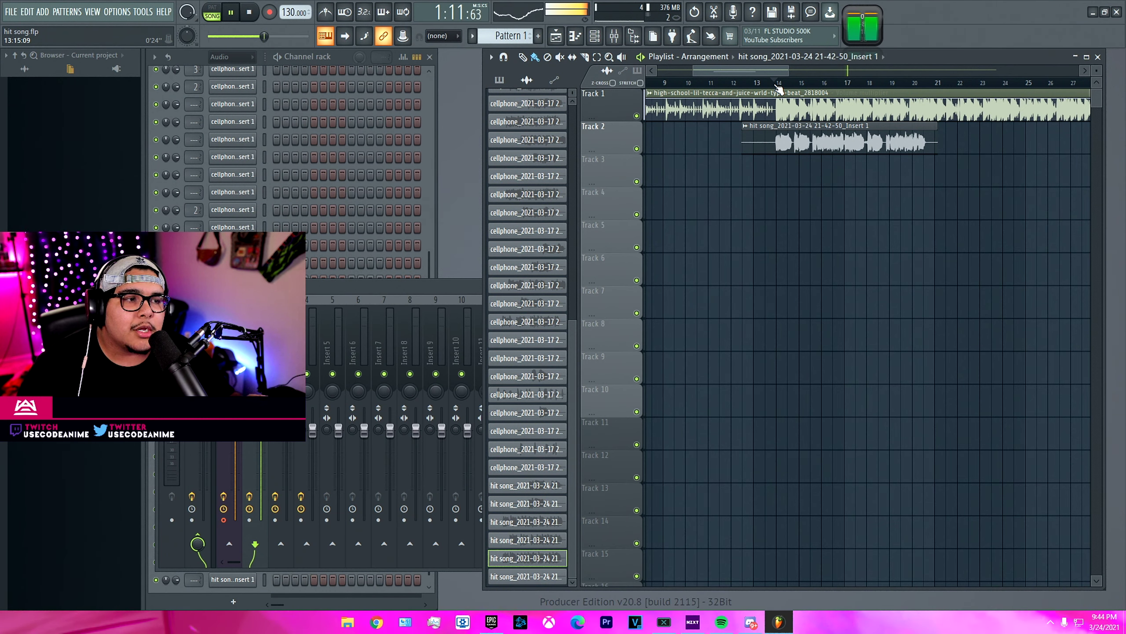
- Play back the first vocal over the beat, and record the second vocal line on Track 3 from about bar 19
drag(772, 82, 763, 83)
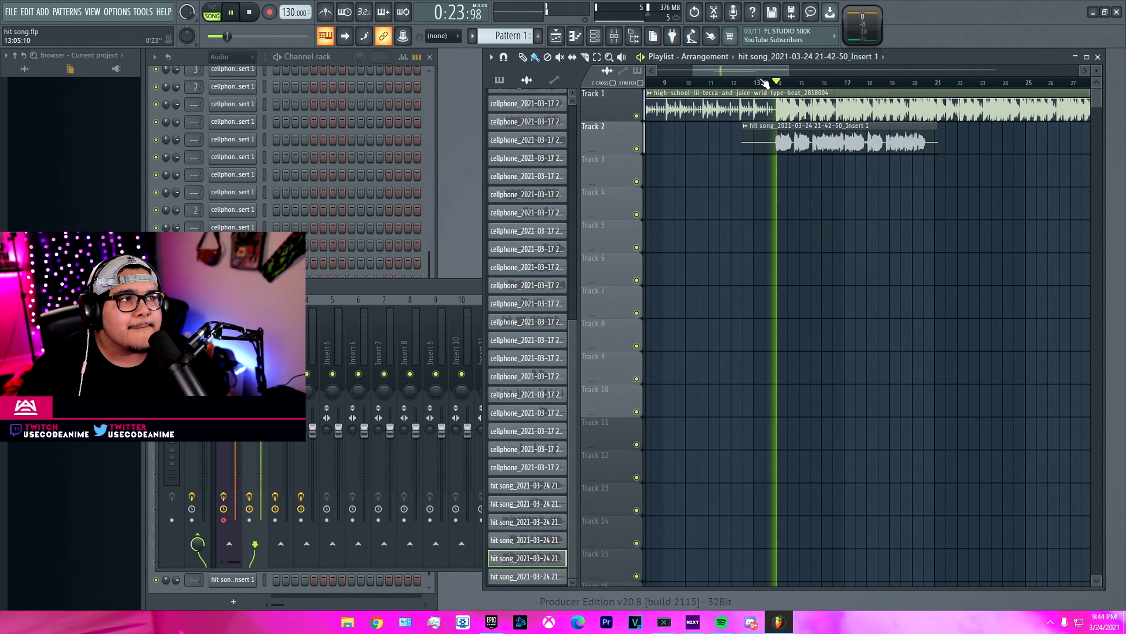
click(860, 81)
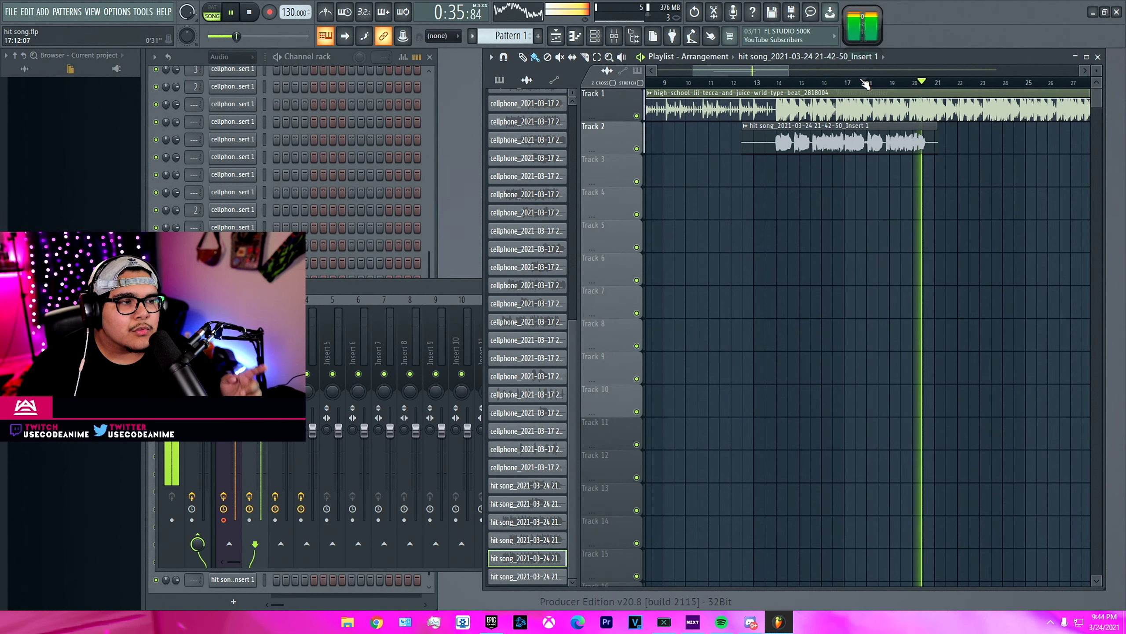
click(894, 84)
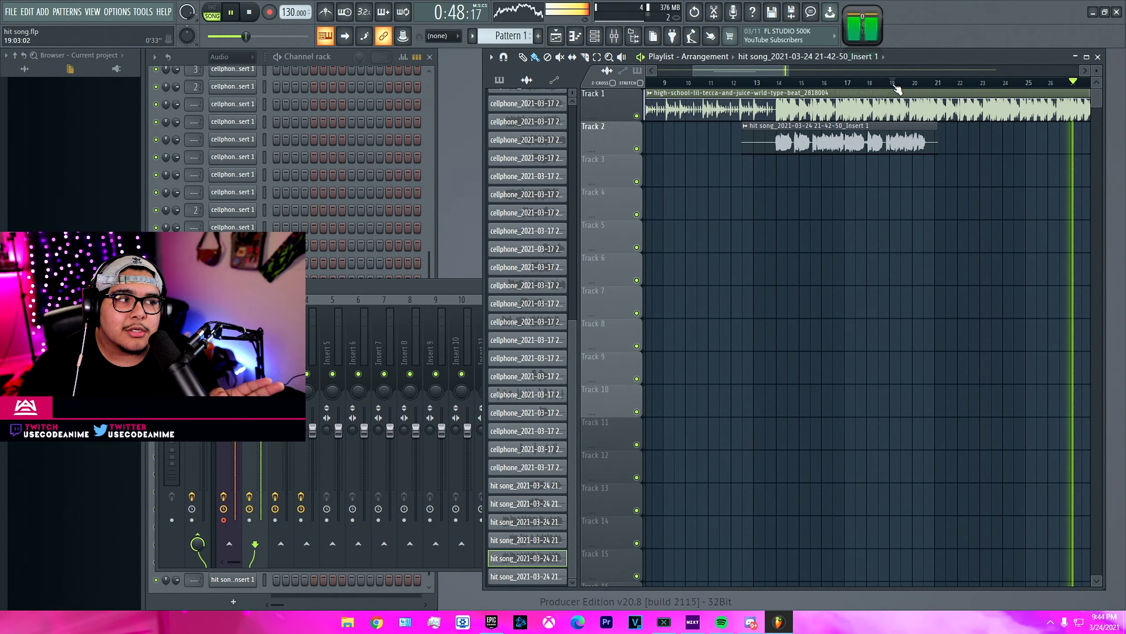
click(890, 84)
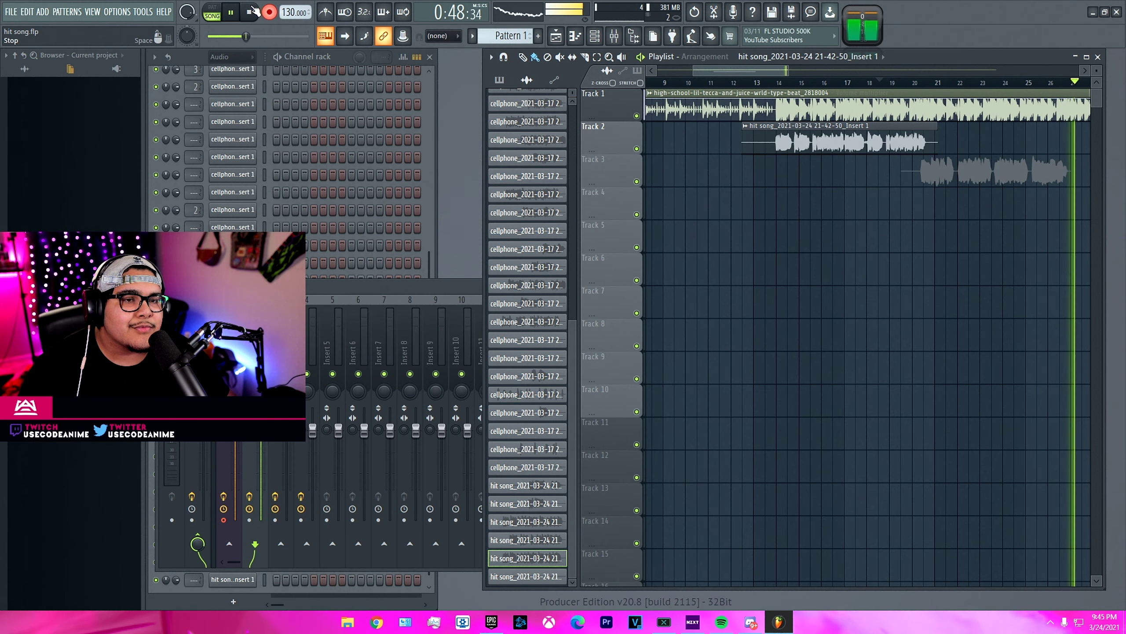
- Rehearse over the beat from about bar 25 and record the third vocal line on Track 2
scroll(833, 72, down, 3)
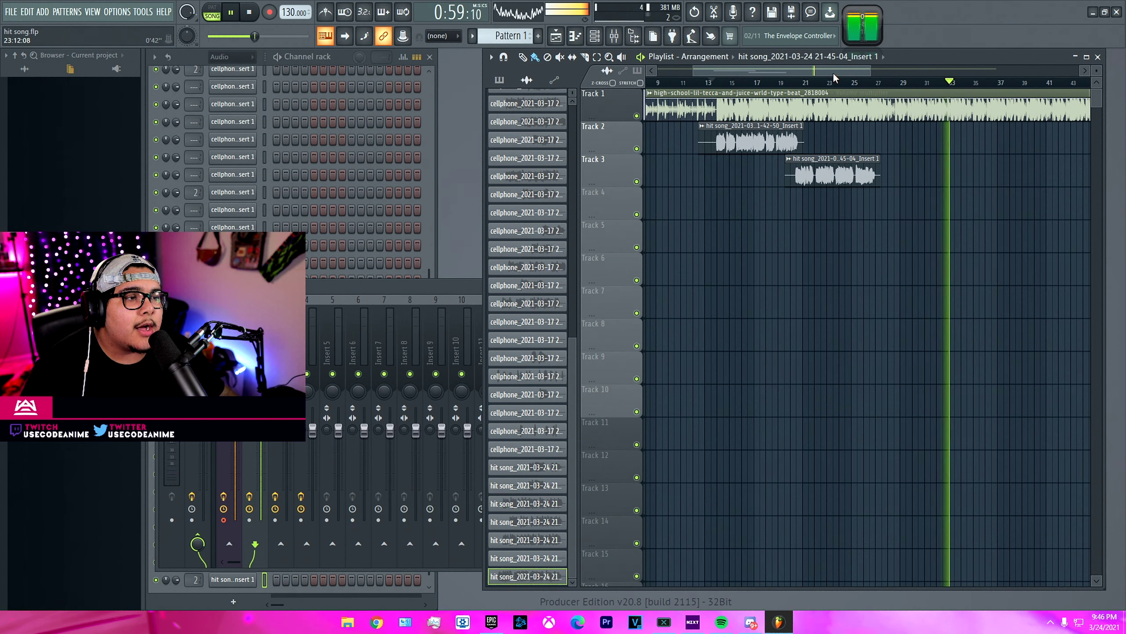
click(858, 83)
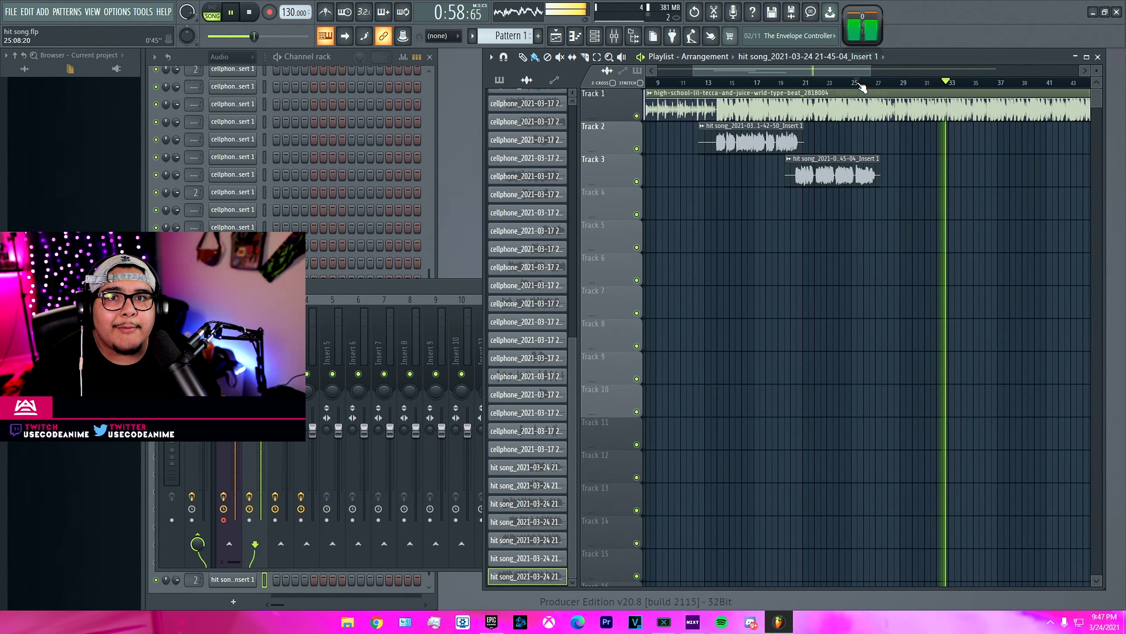
click(861, 84)
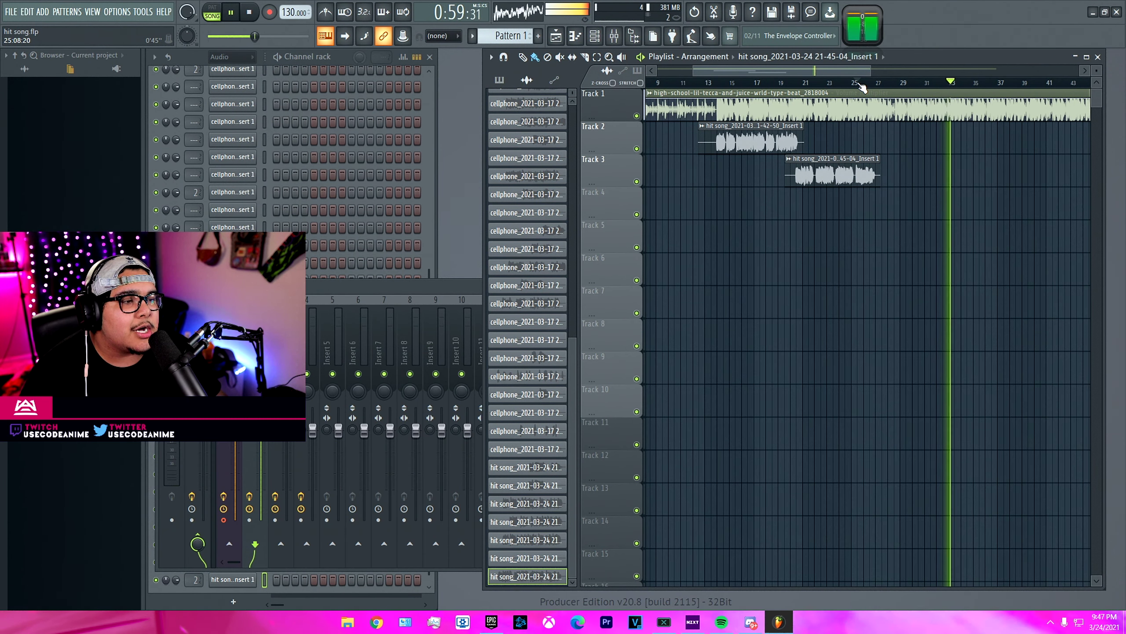
click(860, 85)
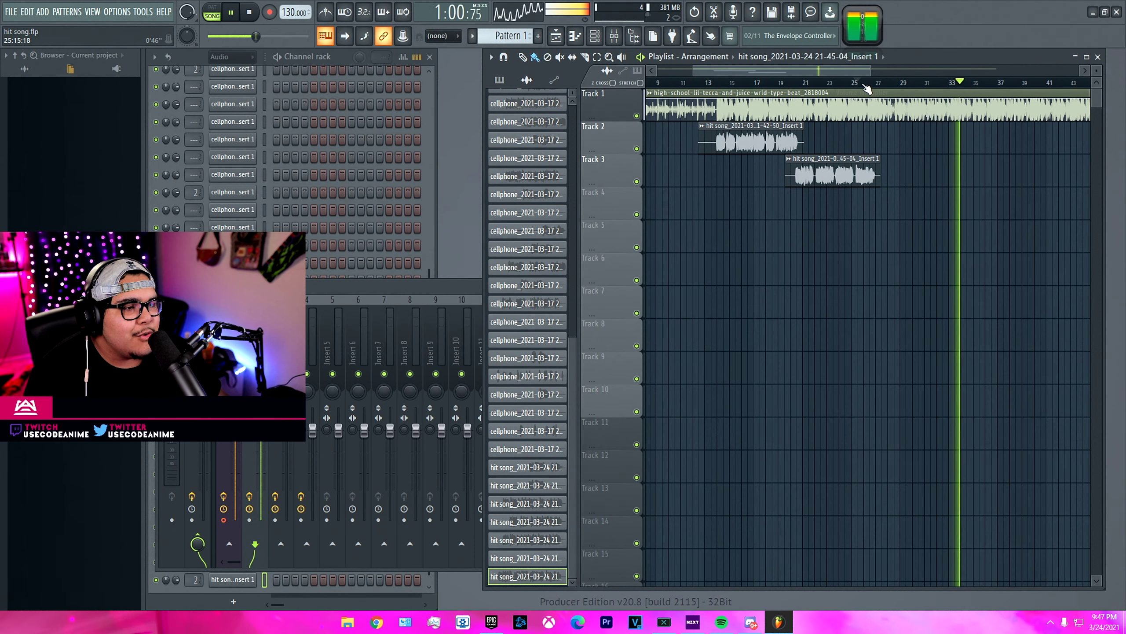
click(860, 84)
key(F9)
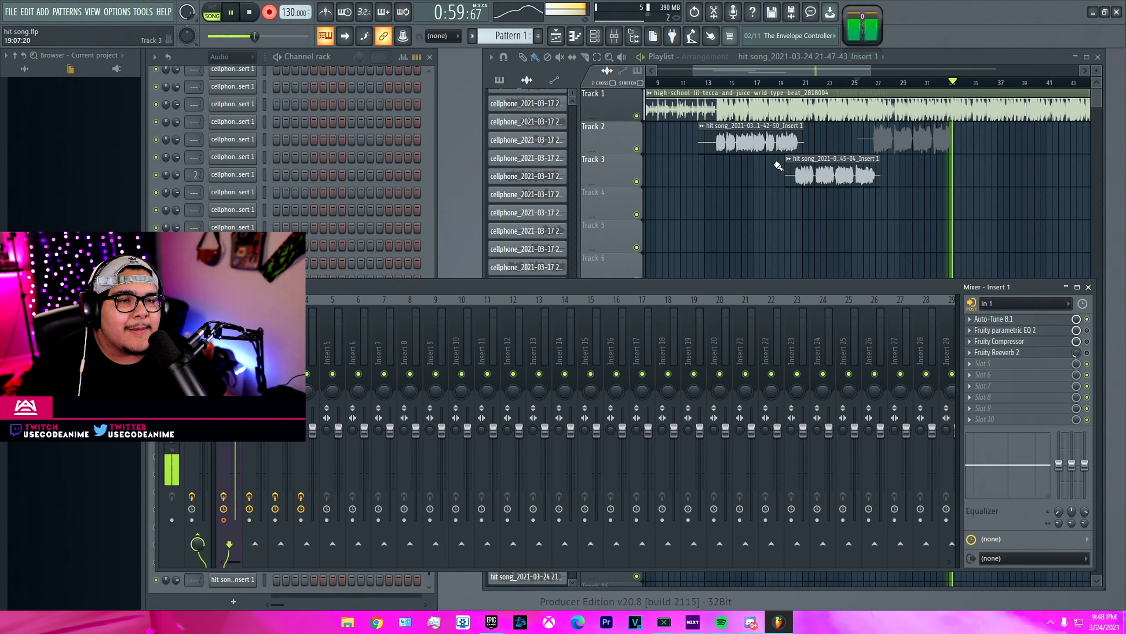
- Rehearse over the beat from about bar 31 and record the fourth vocal line on Track 3, starting around bar 32
click(876, 84)
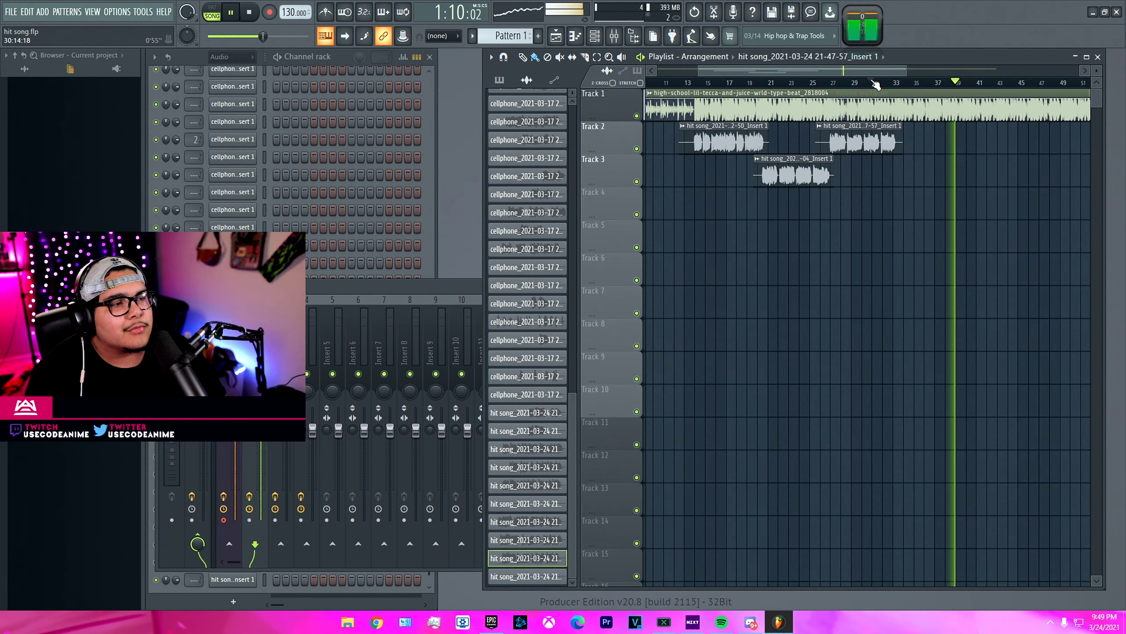
click(876, 84)
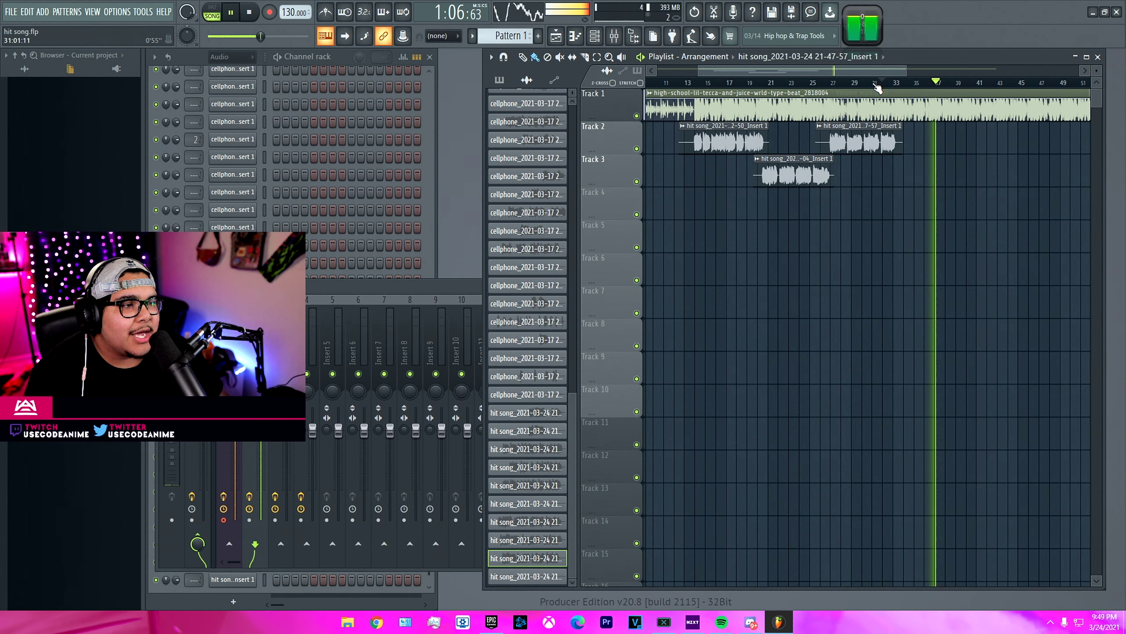
click(874, 83)
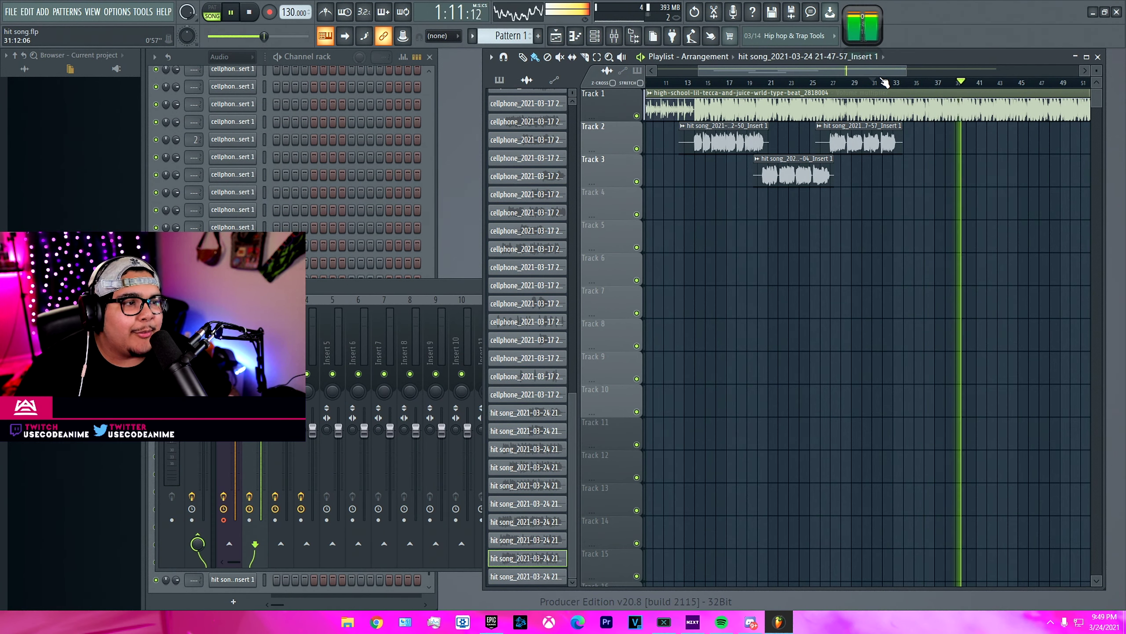
click(885, 84)
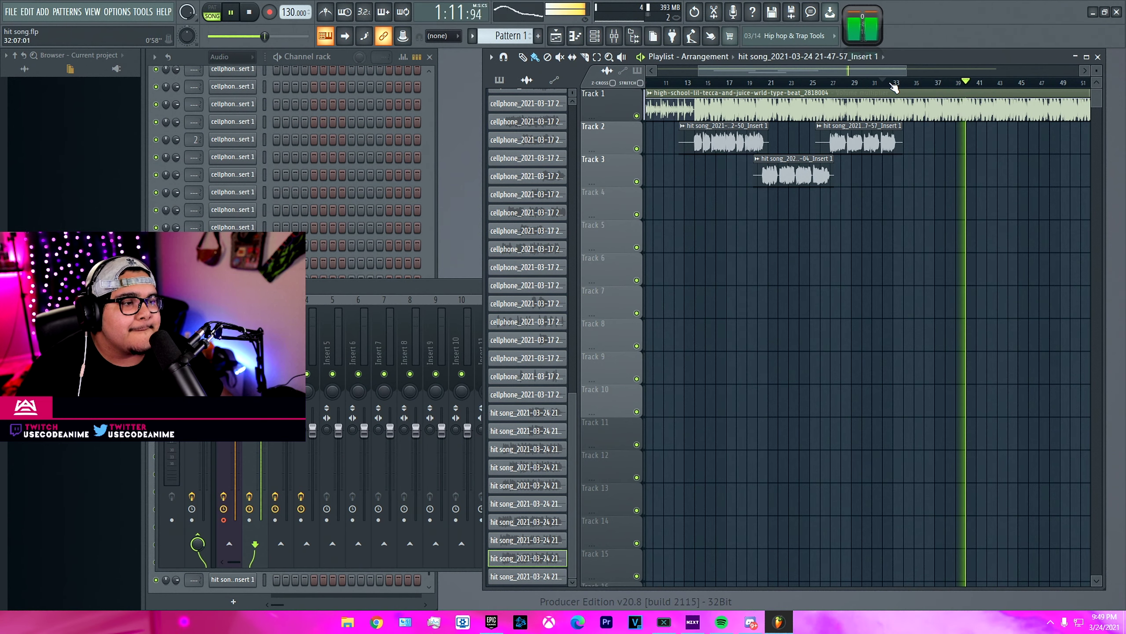
click(879, 84)
click(270, 12)
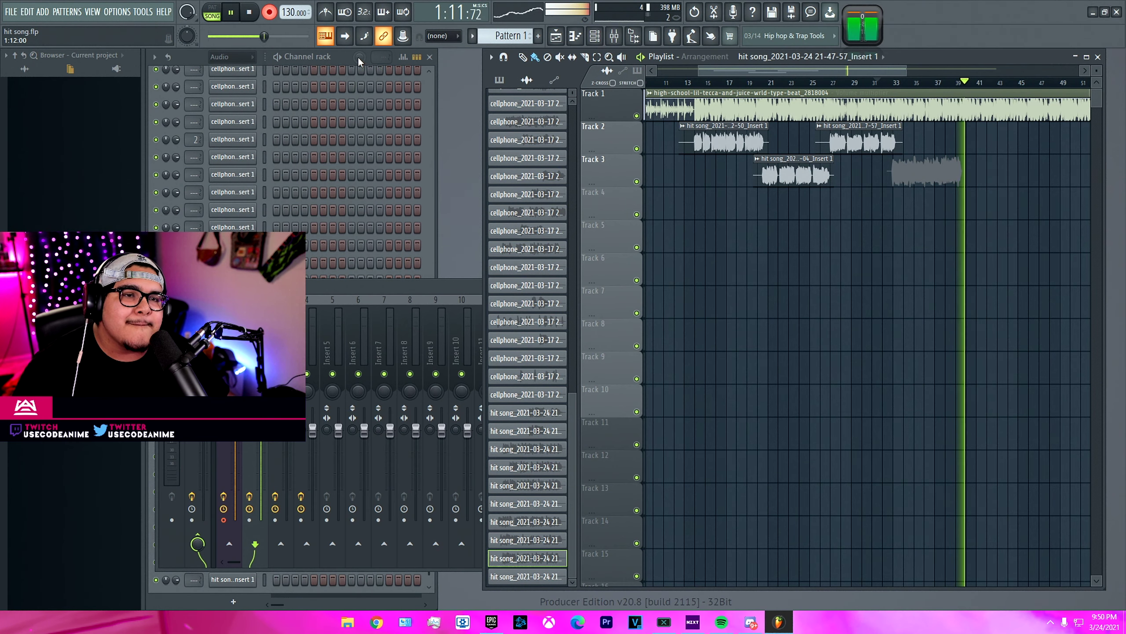
- Replay the beat after the fourth vocal and record the fifth vocal line on Track 2 from about bar 38
scroll(796, 87, up, 3)
click(811, 82)
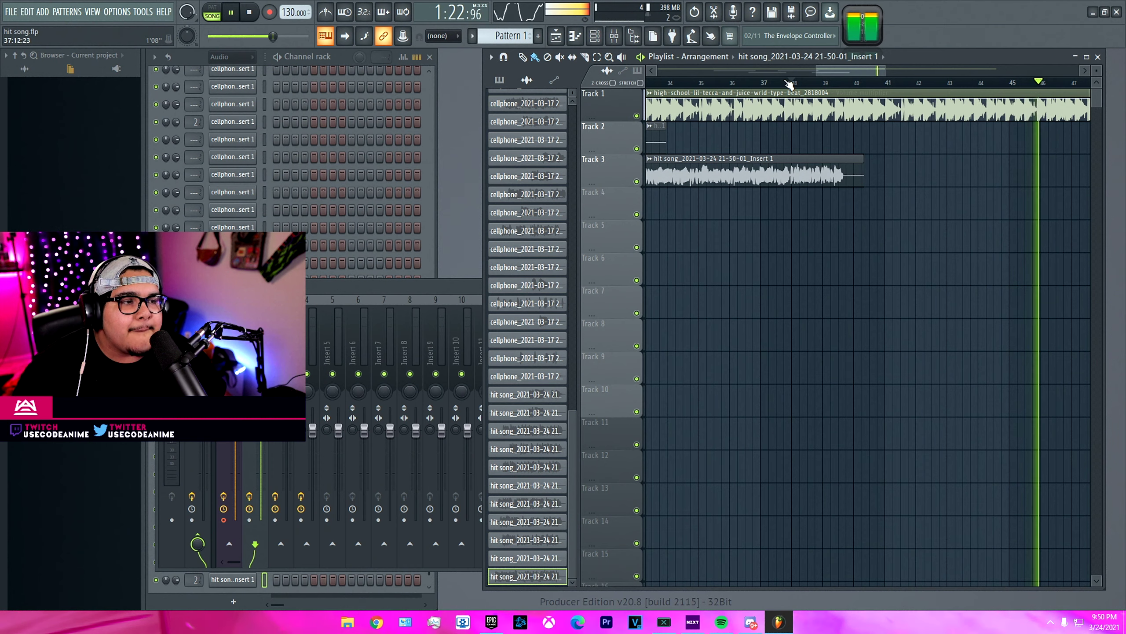
click(758, 84)
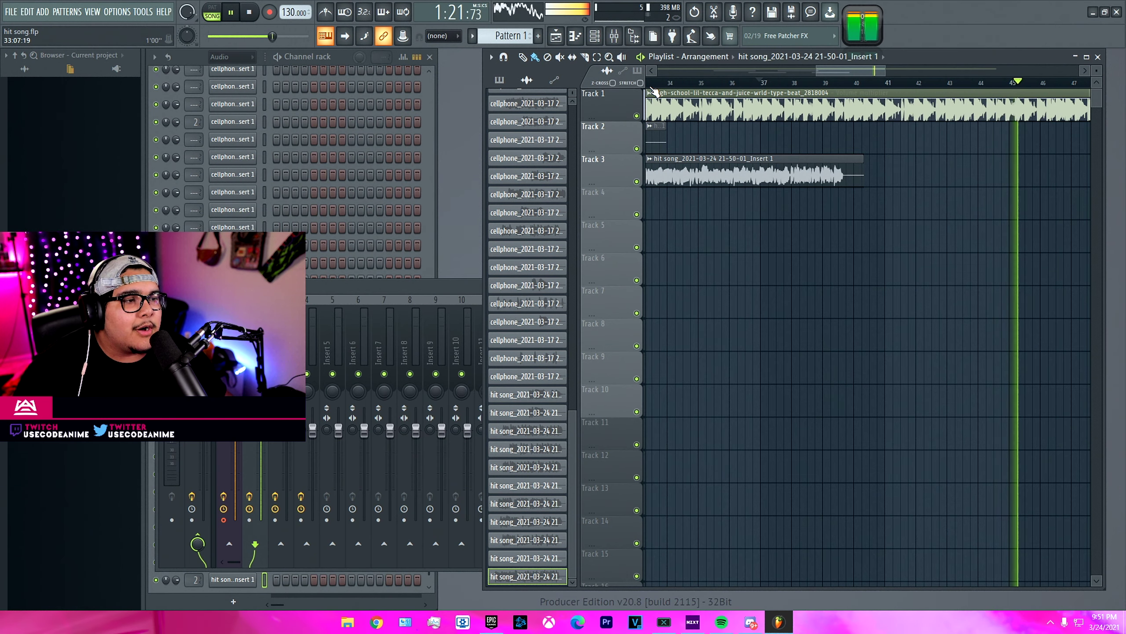
click(812, 84)
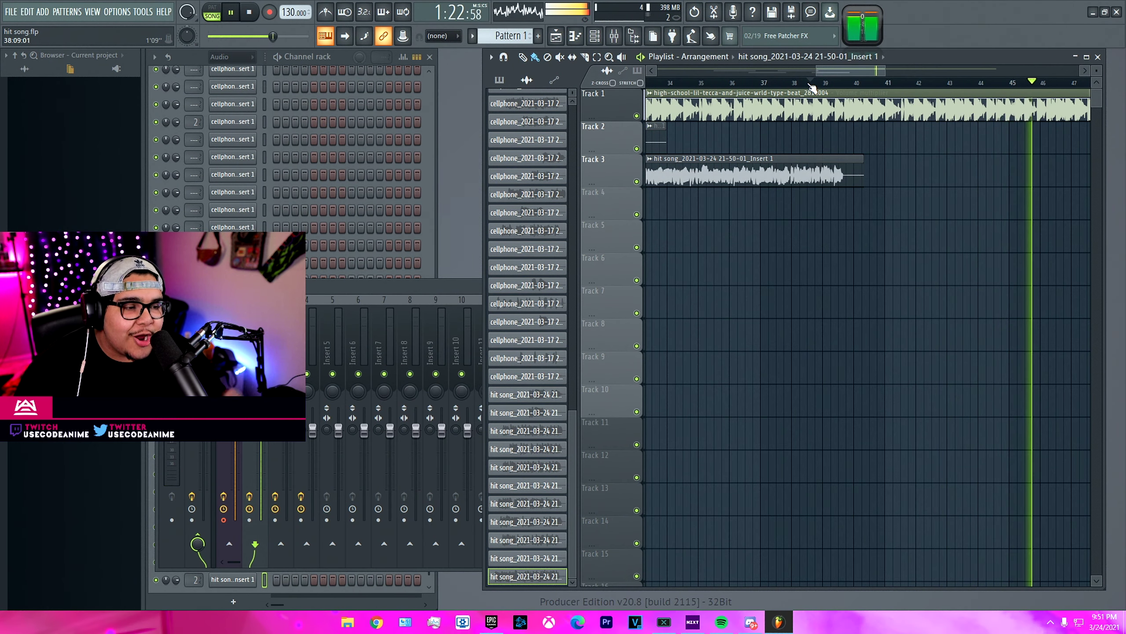
click(811, 83)
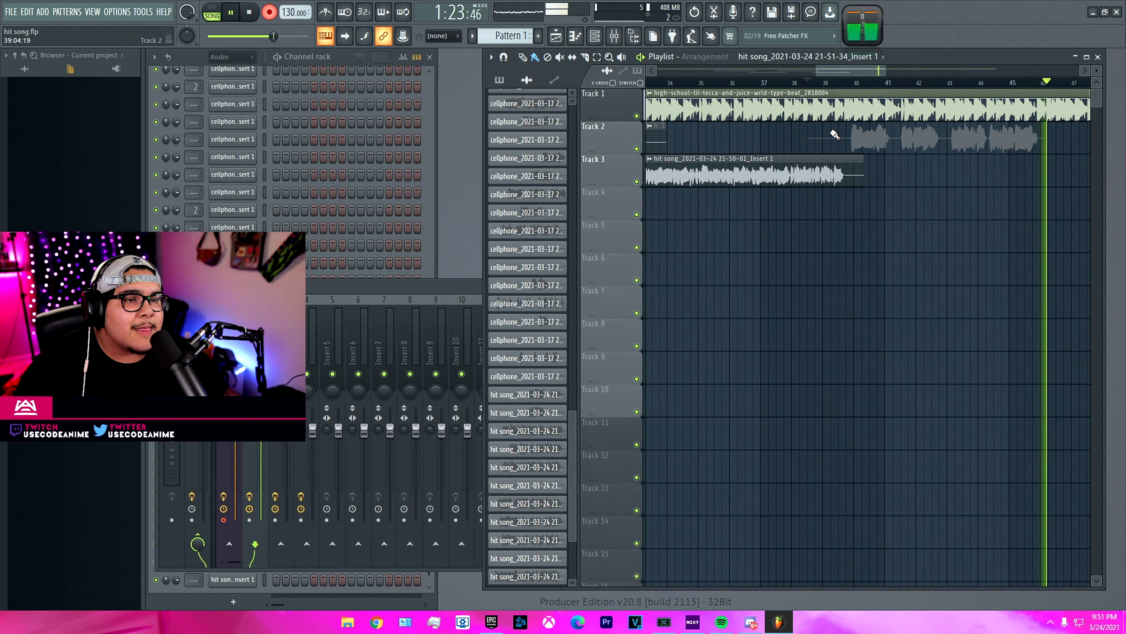
- Nudge the newest vocal clip on Track 2 slightly later so its audio starts closer to bar 40
scroll(834, 134, up, 6)
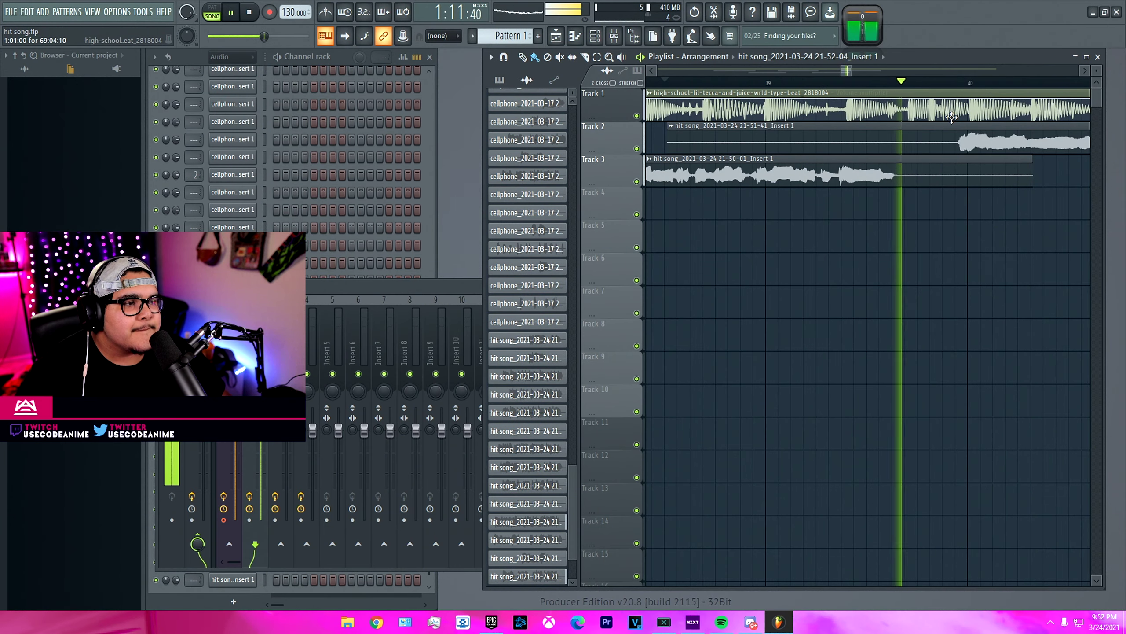
scroll(975, 133, up, 4)
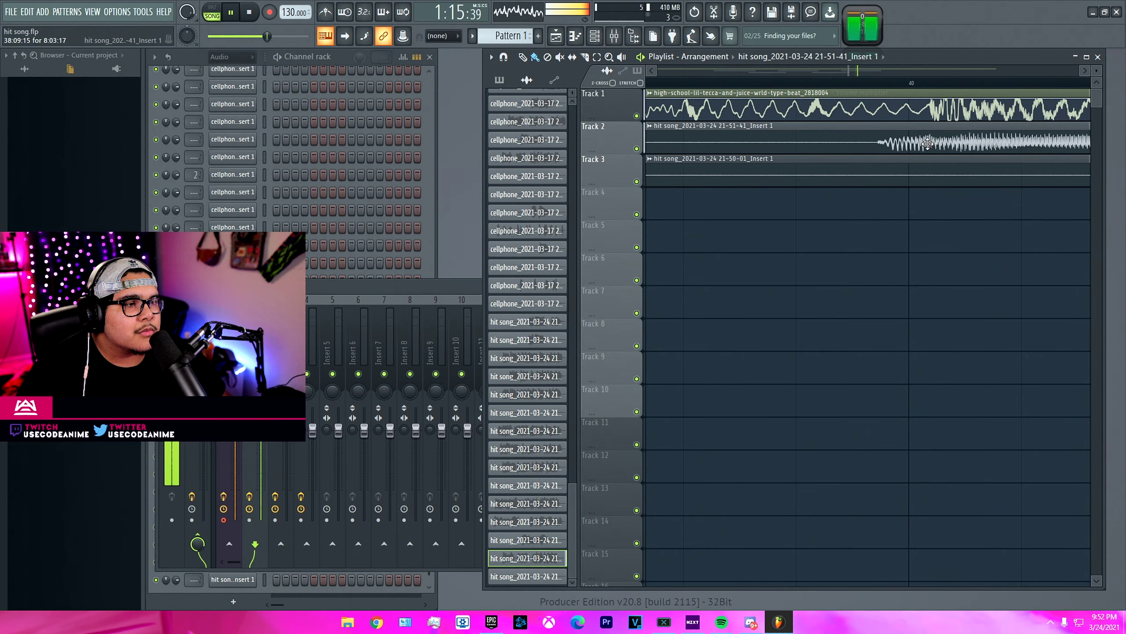
scroll(970, 145, down, 6)
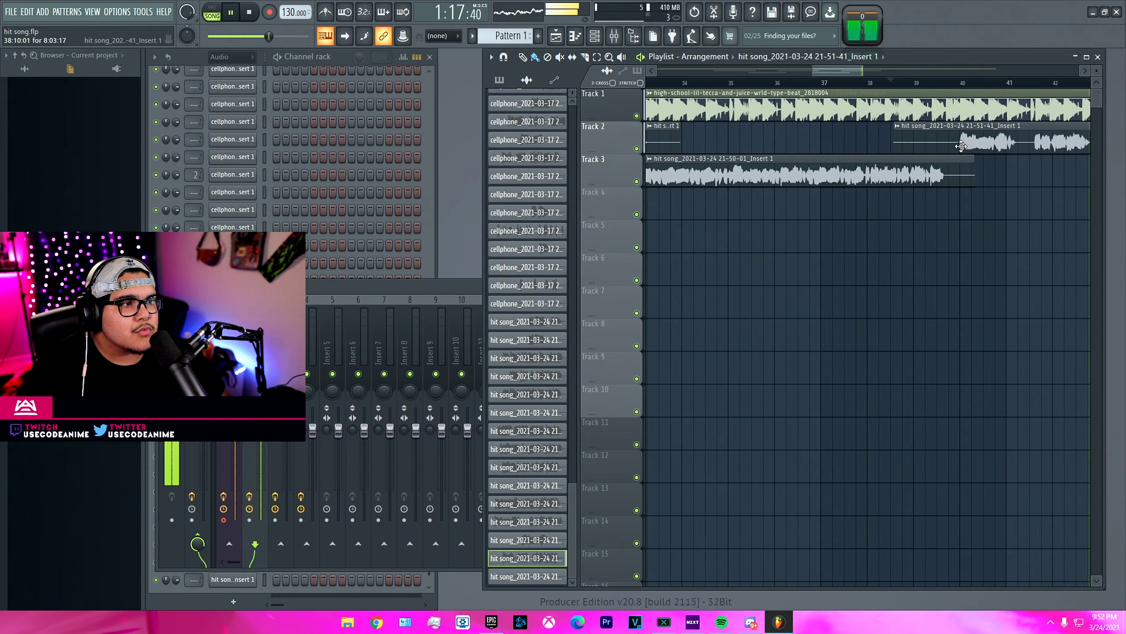
scroll(967, 144, down, 5)
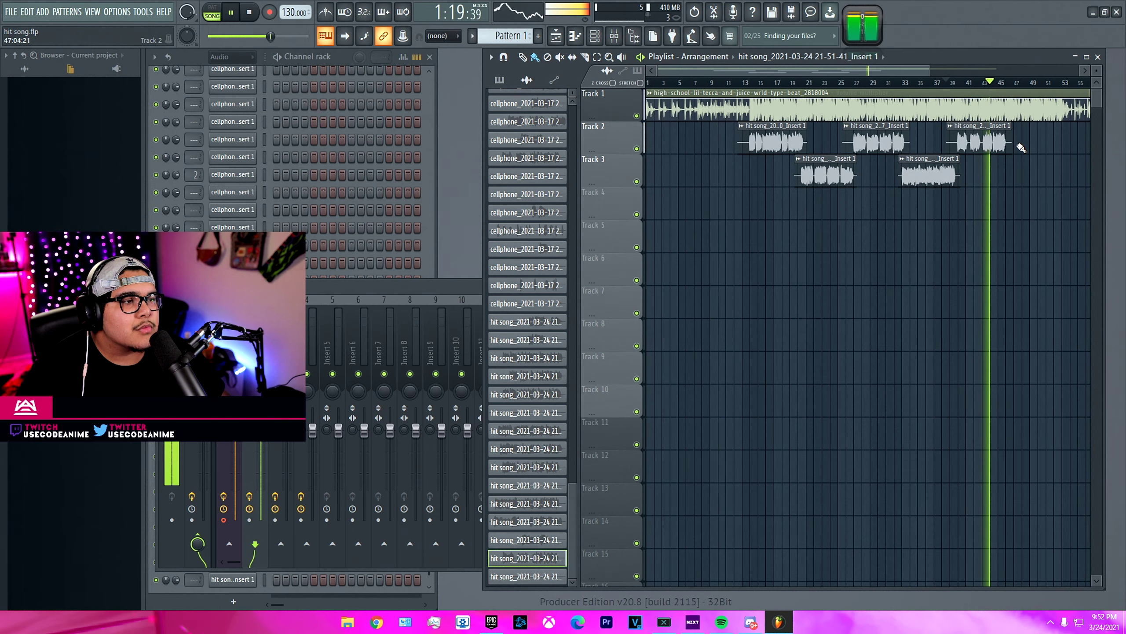
- Place a copy of the first vocal clip on Track 3 after the fifth vocal, aligning its audio start with bar 46
scroll(996, 151, down, 4)
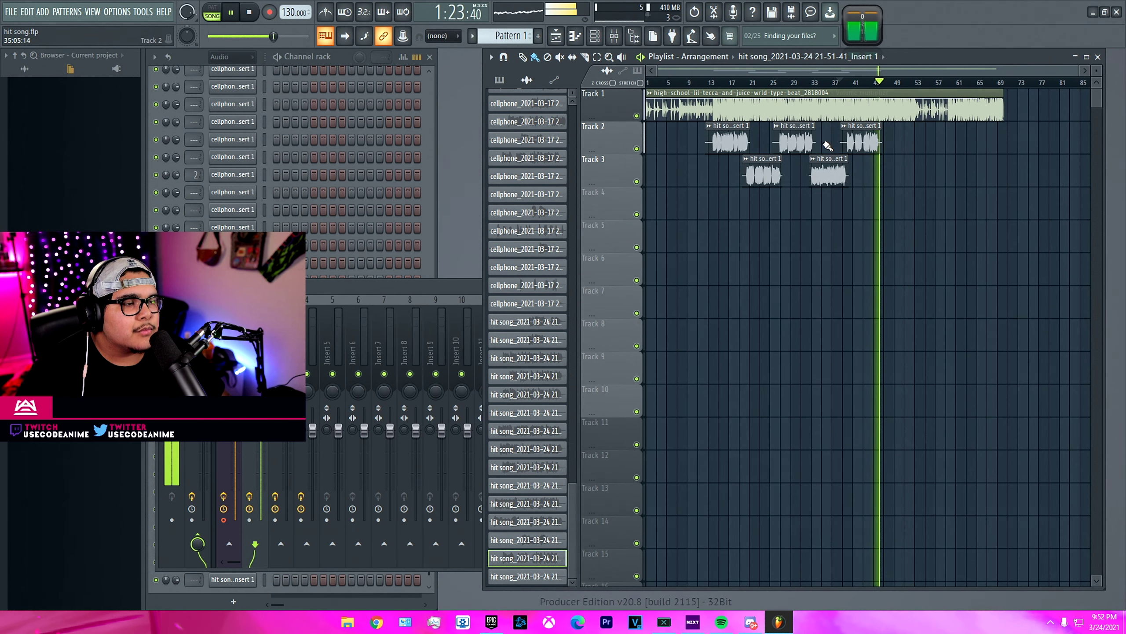
click(710, 83)
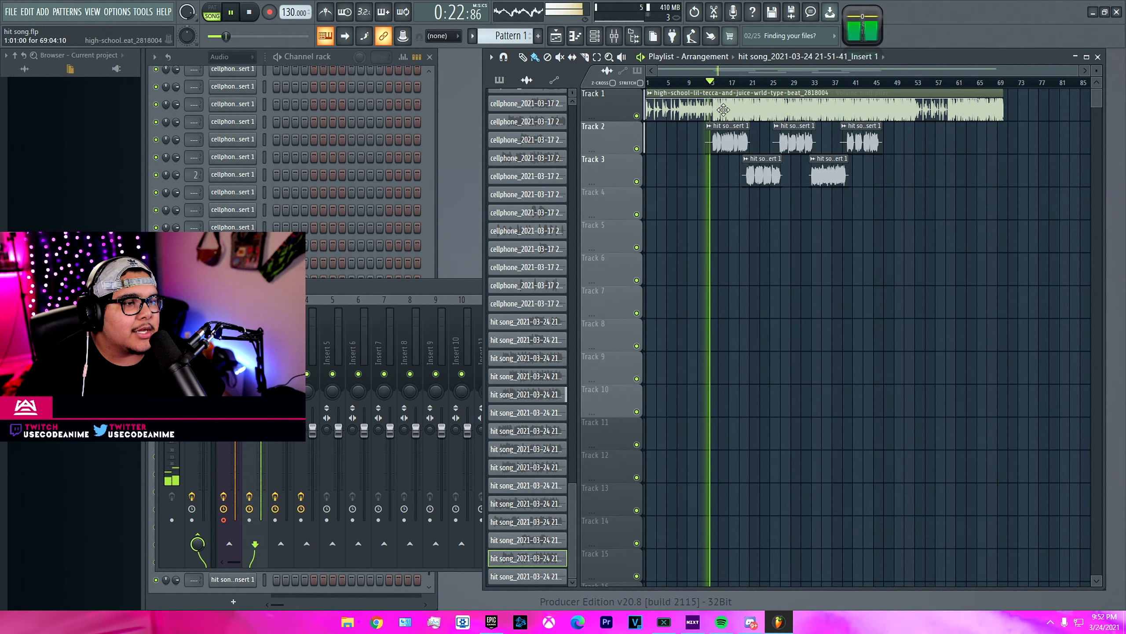
scroll(727, 133, up, 4)
key(space)
scroll(773, 153, down, 3)
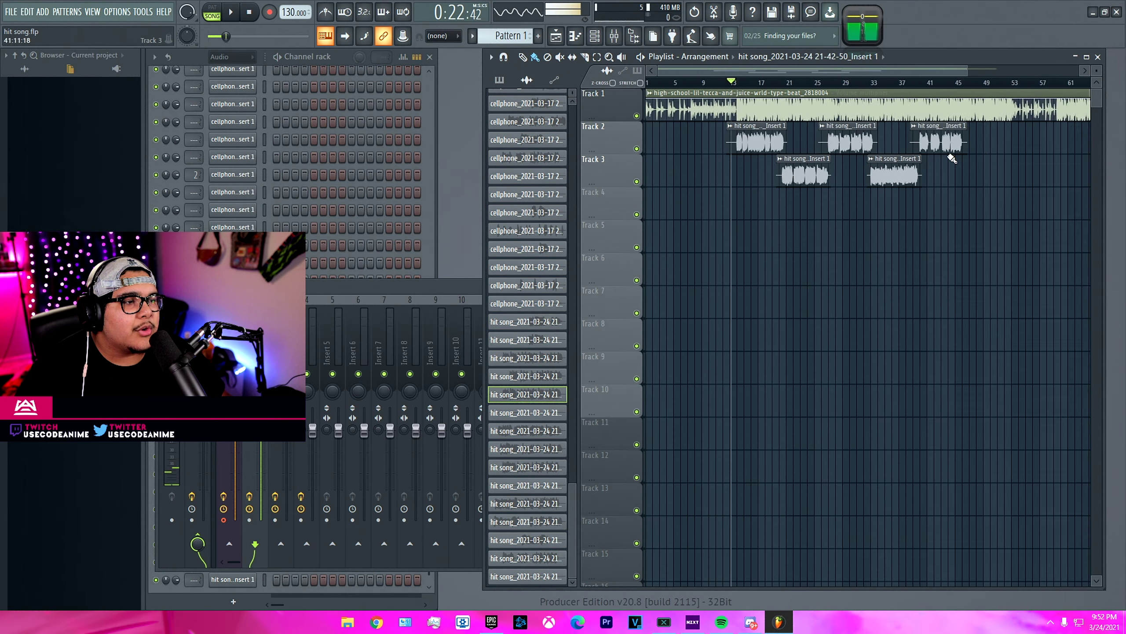
click(955, 175)
scroll(991, 172, up, 8)
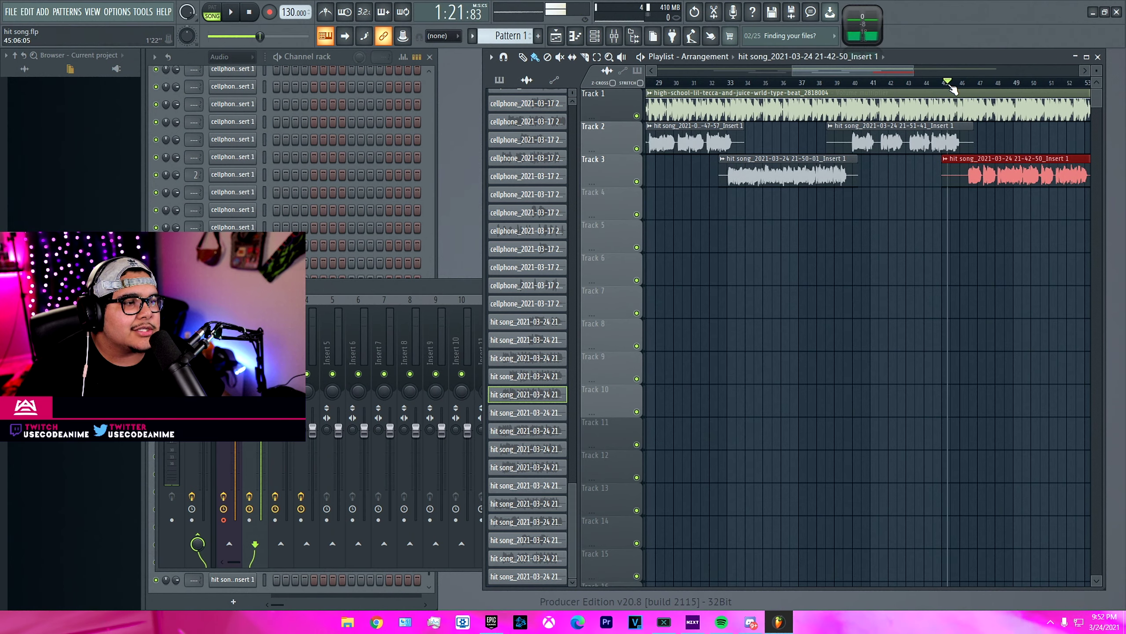
scroll(856, 173, up, 2)
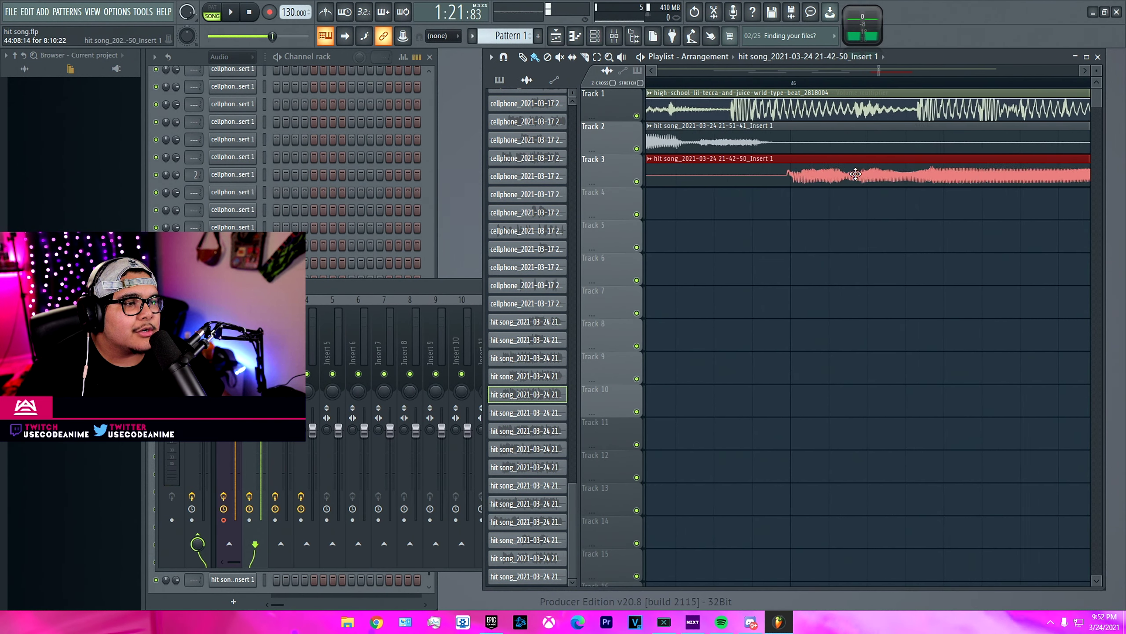
click(651, 69)
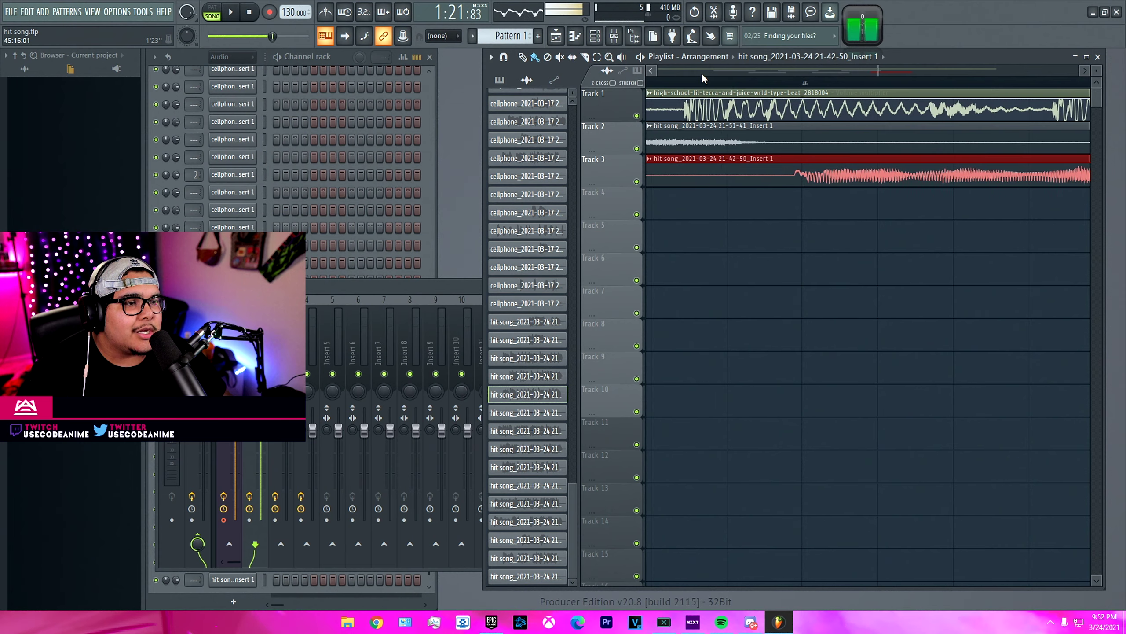
- Play the transition around bar 46 and nudge the copied clip on Track 3 later, so it starts at about 44:11
click(683, 83)
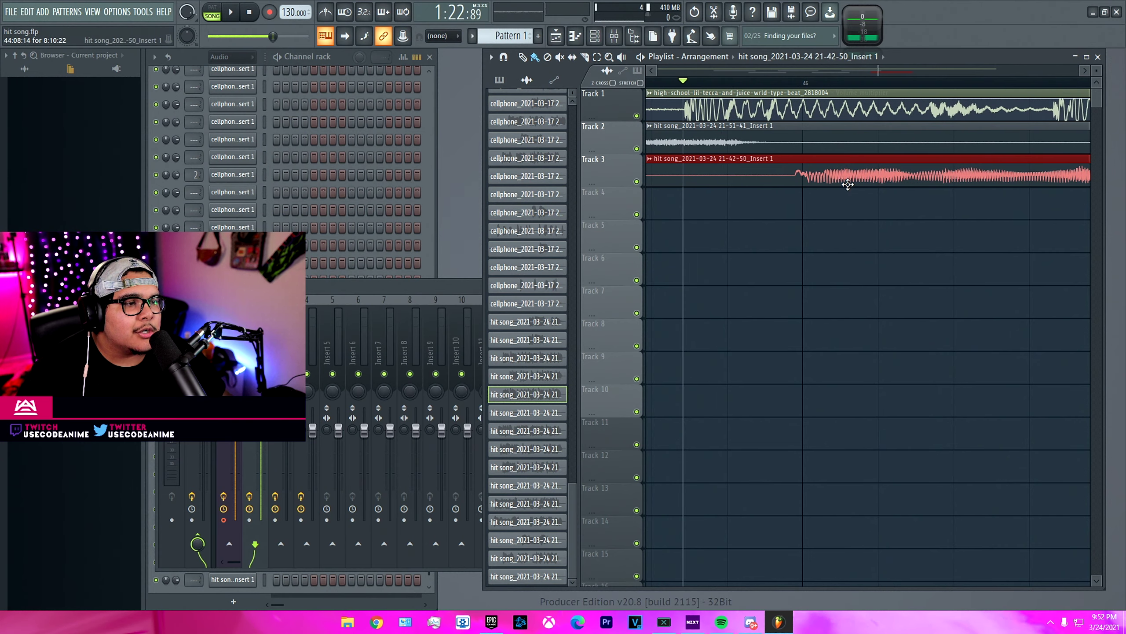
key(space)
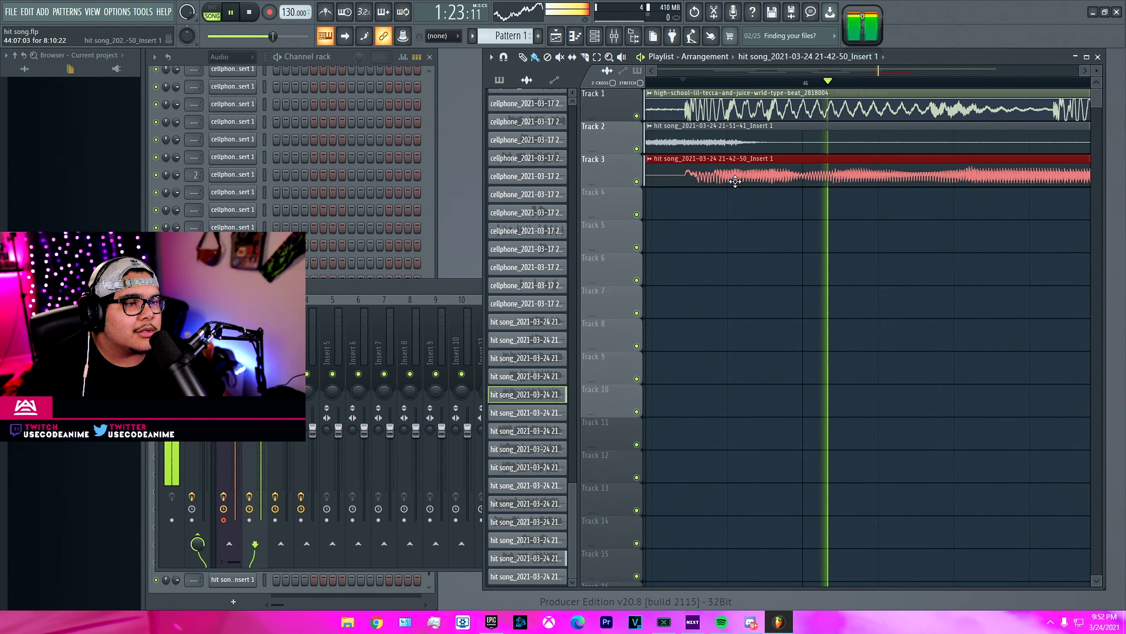
scroll(782, 169, down, 2)
key(space)
scroll(793, 88, up, 2)
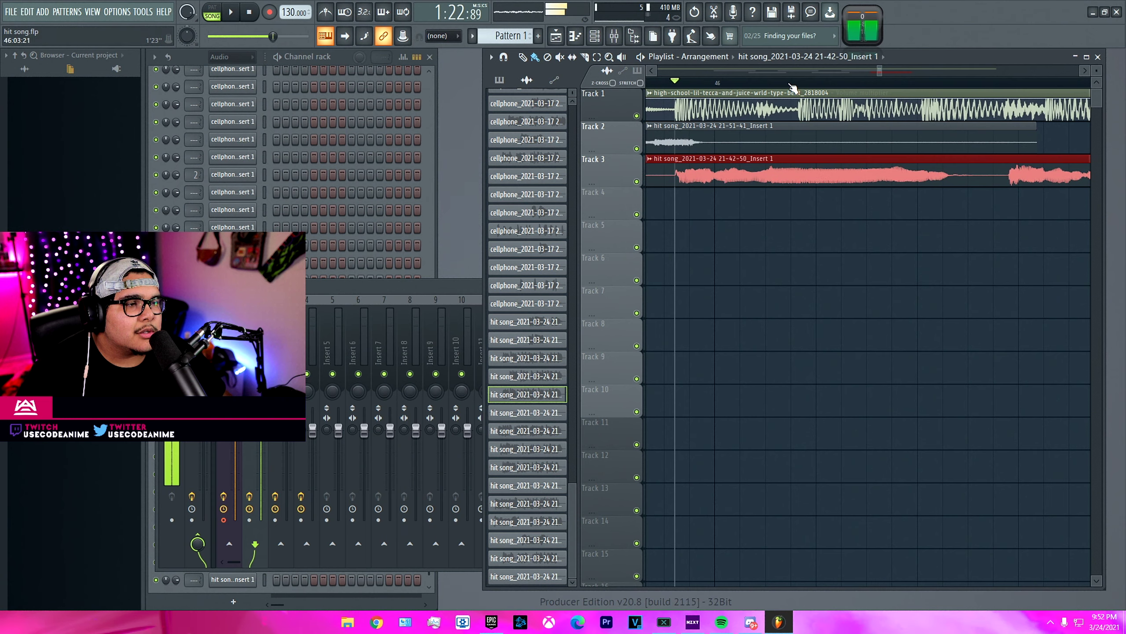
scroll(802, 90, up, 2)
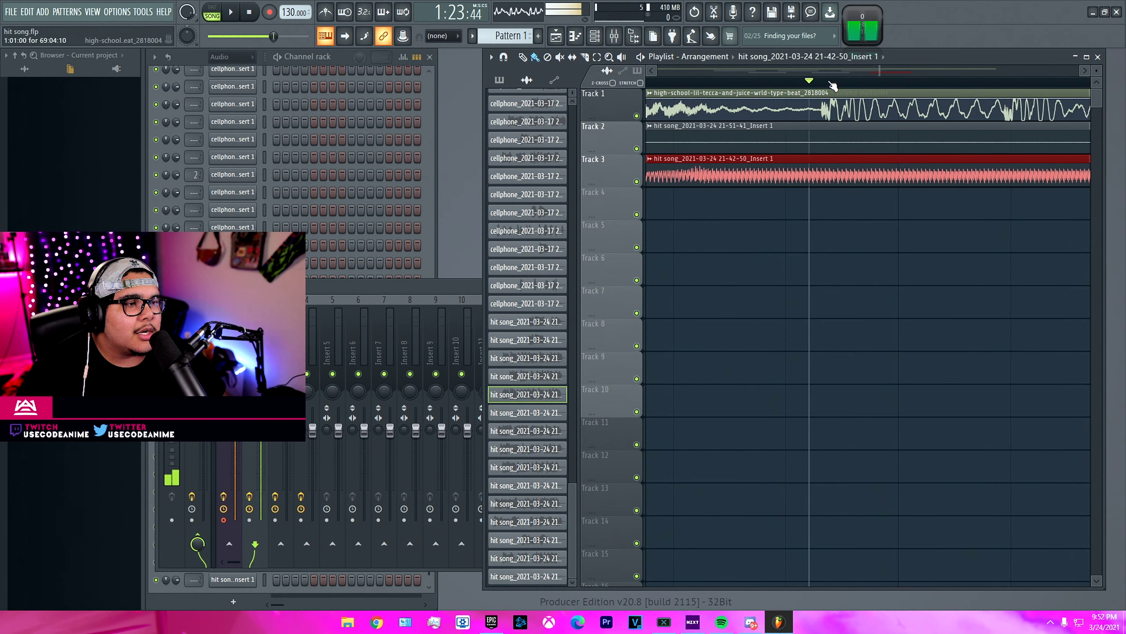
drag(916, 173, 921, 174)
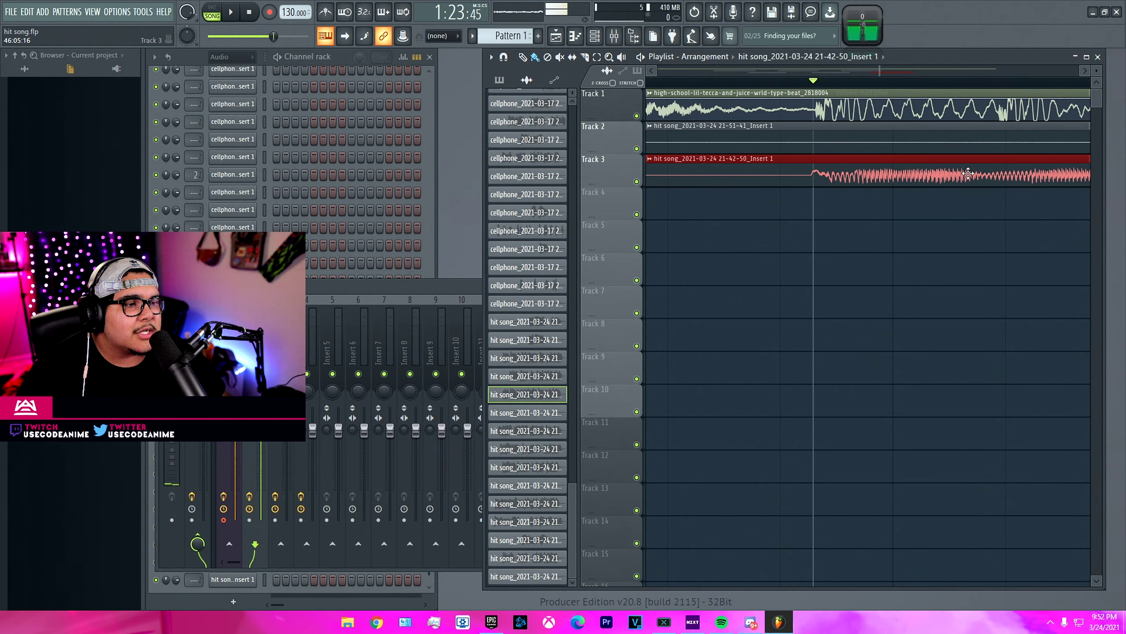
key(space)
scroll(908, 153, down, 3)
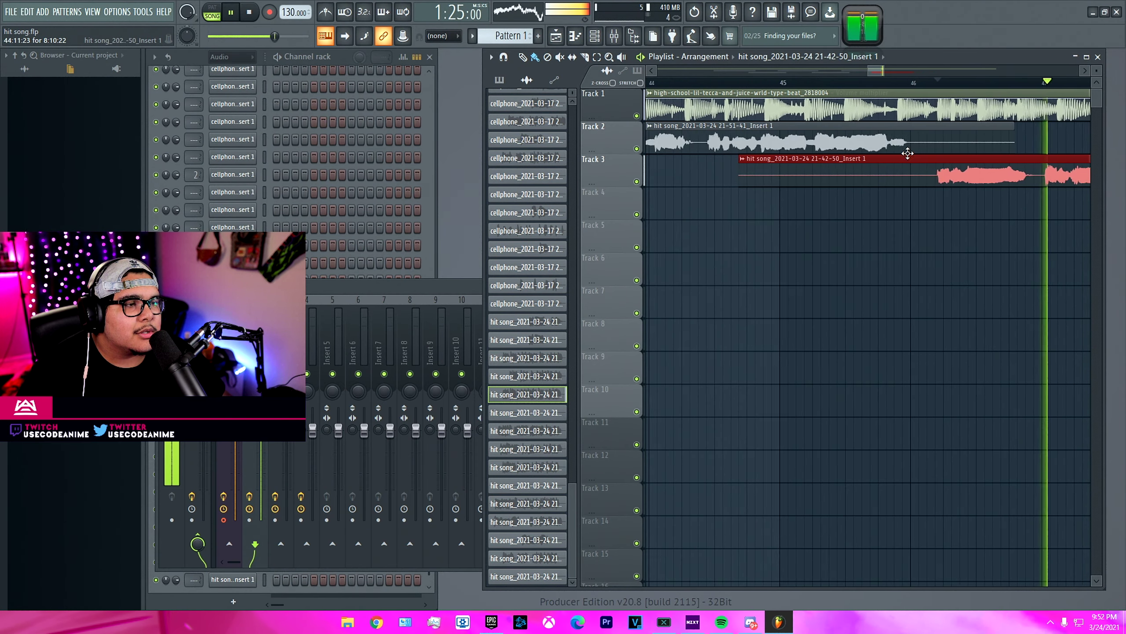
- Replay the lead-in from about bar 45 and shift the Track 3 copy later again, starting it at about 44:16
click(783, 83)
scroll(921, 143, up, 3)
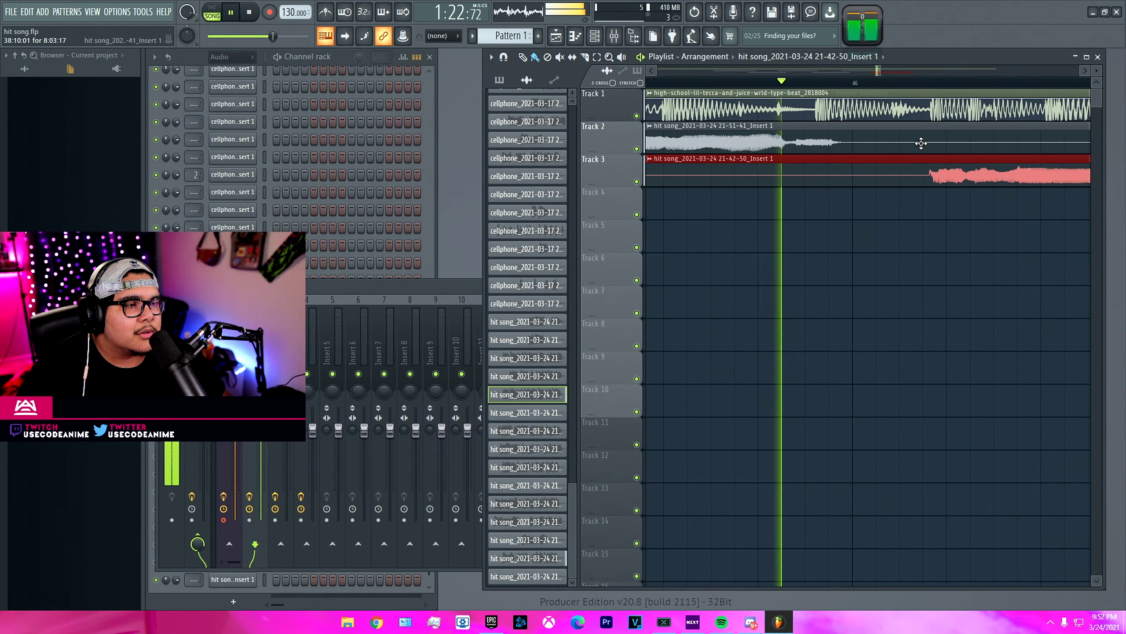
key(space)
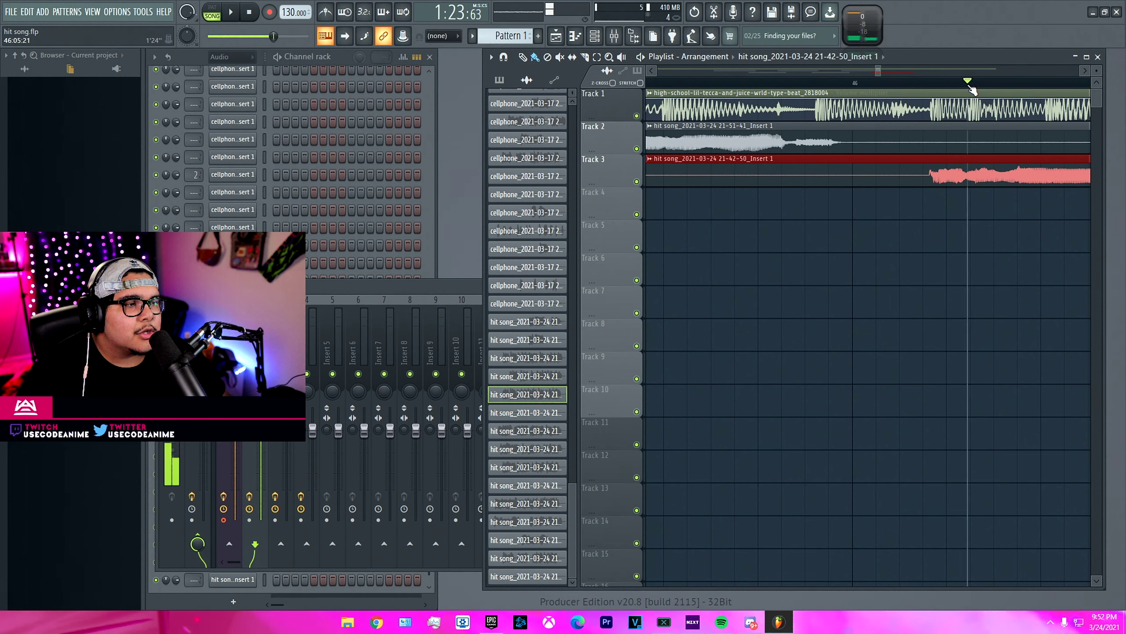
scroll(978, 111, up, 2)
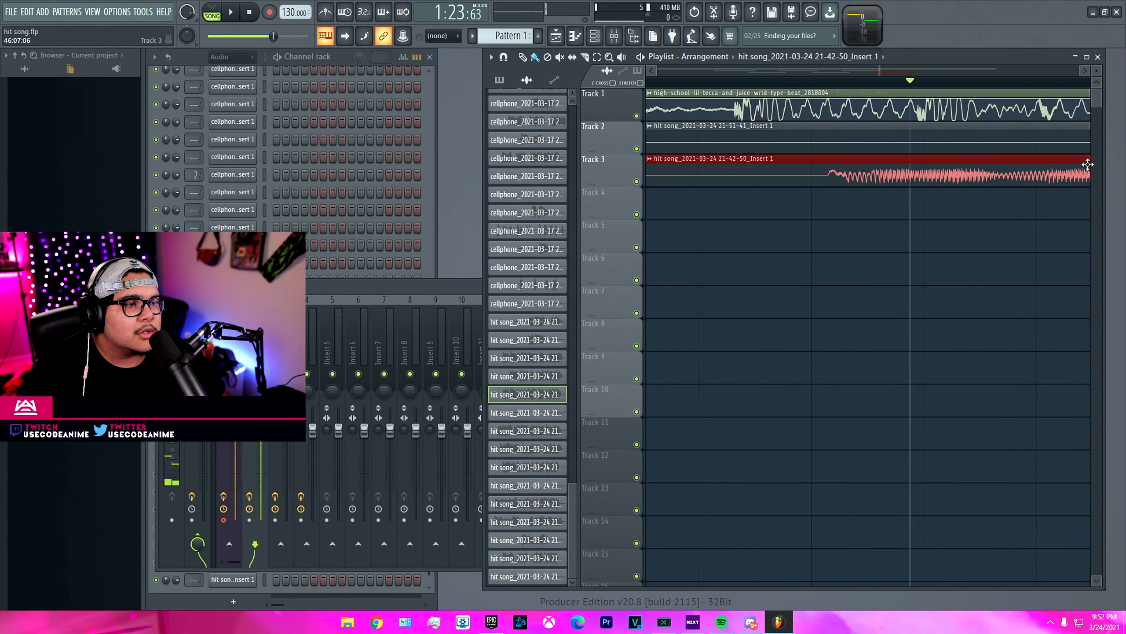
key(space)
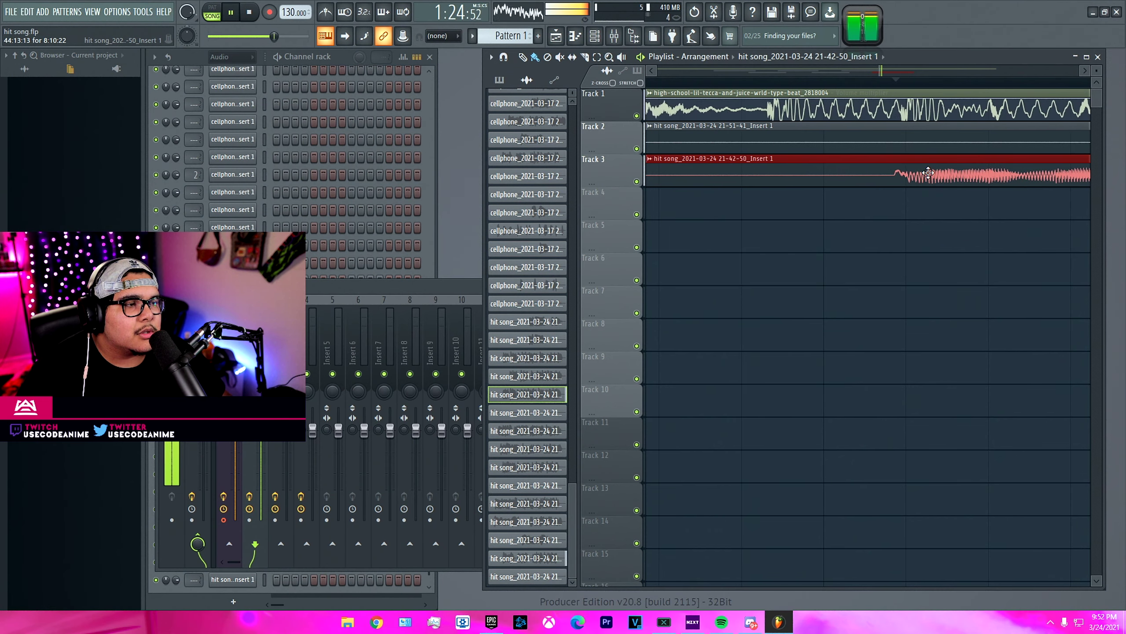
scroll(1020, 174, down, 1)
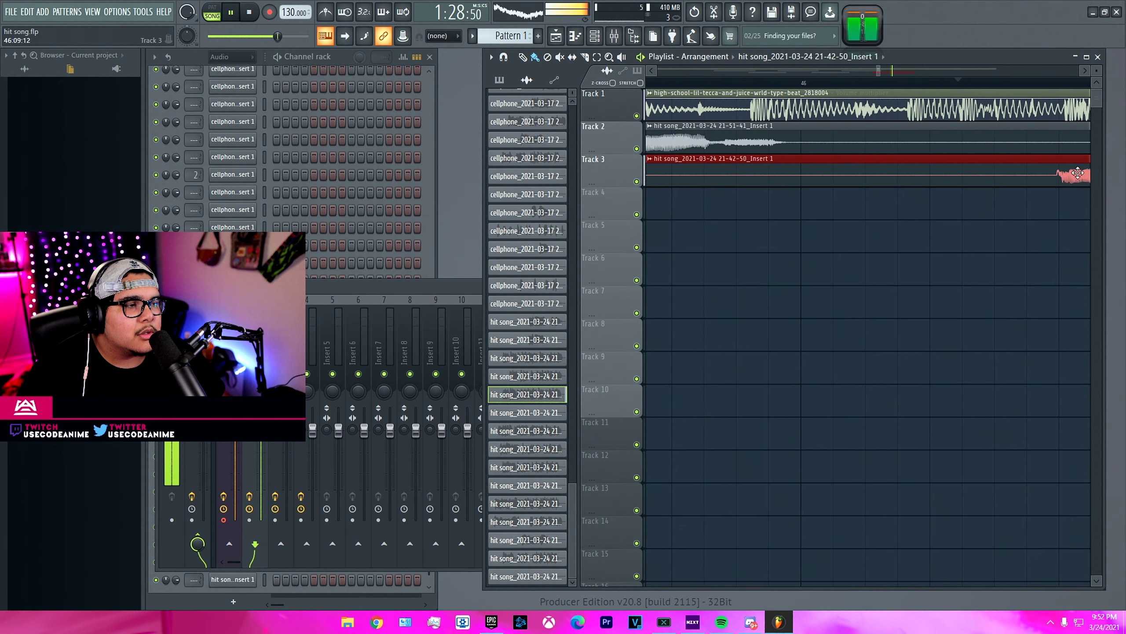
scroll(1078, 172, down, 8)
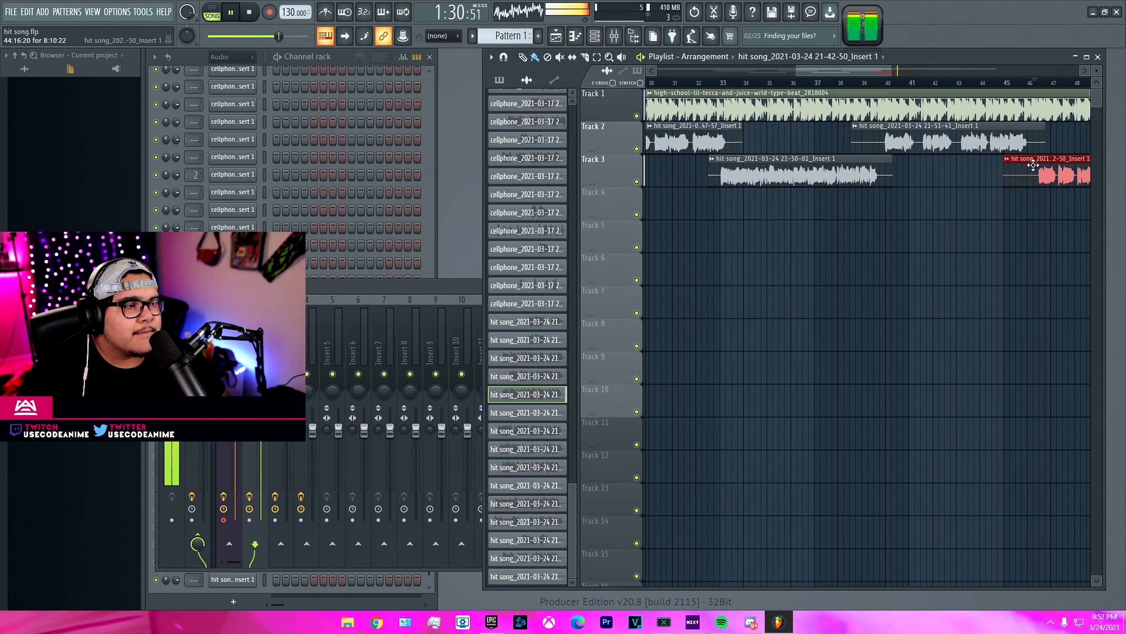
- Fine-tune the Track 3 copy against the beat around bar 51, setting its start to 44:16:18
scroll(1004, 168, up, 8)
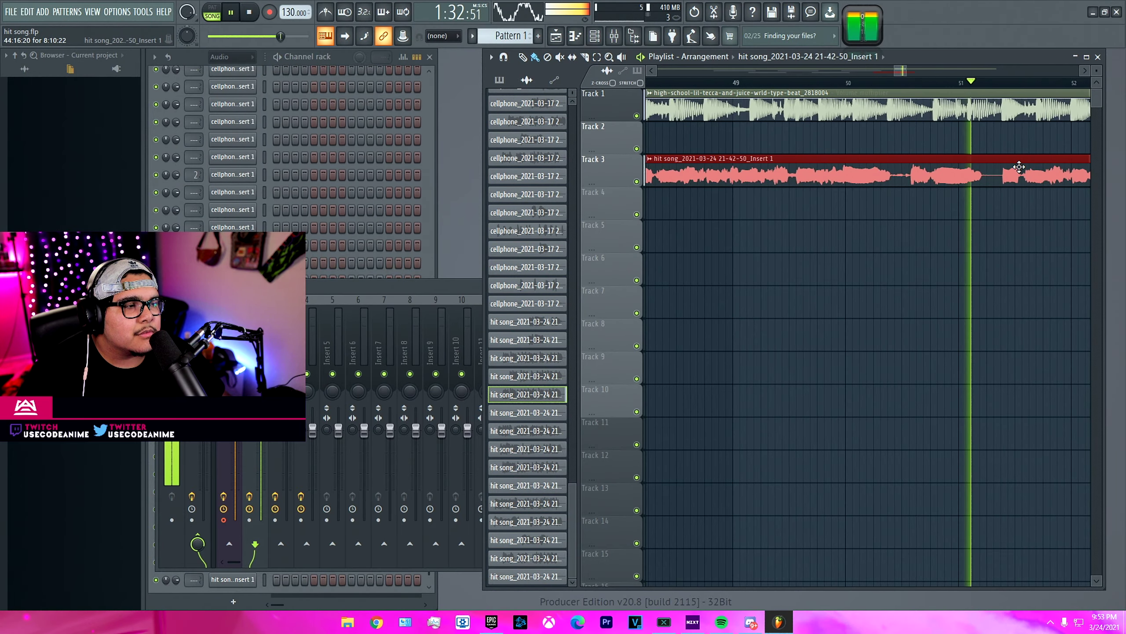
scroll(927, 173, up, 1)
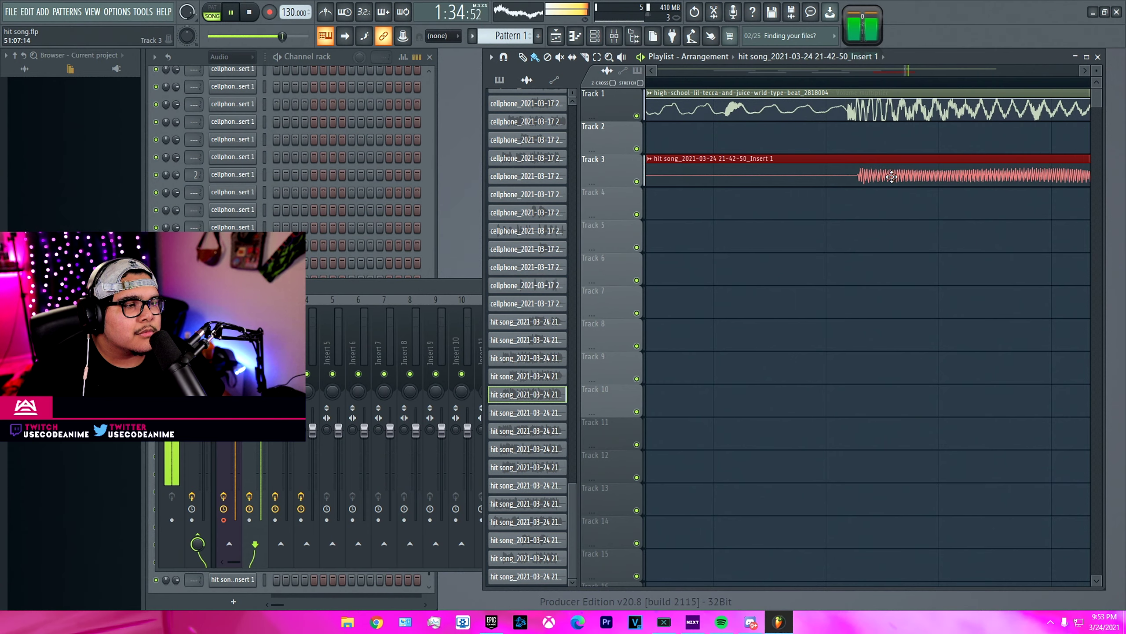
scroll(888, 177, down, 4)
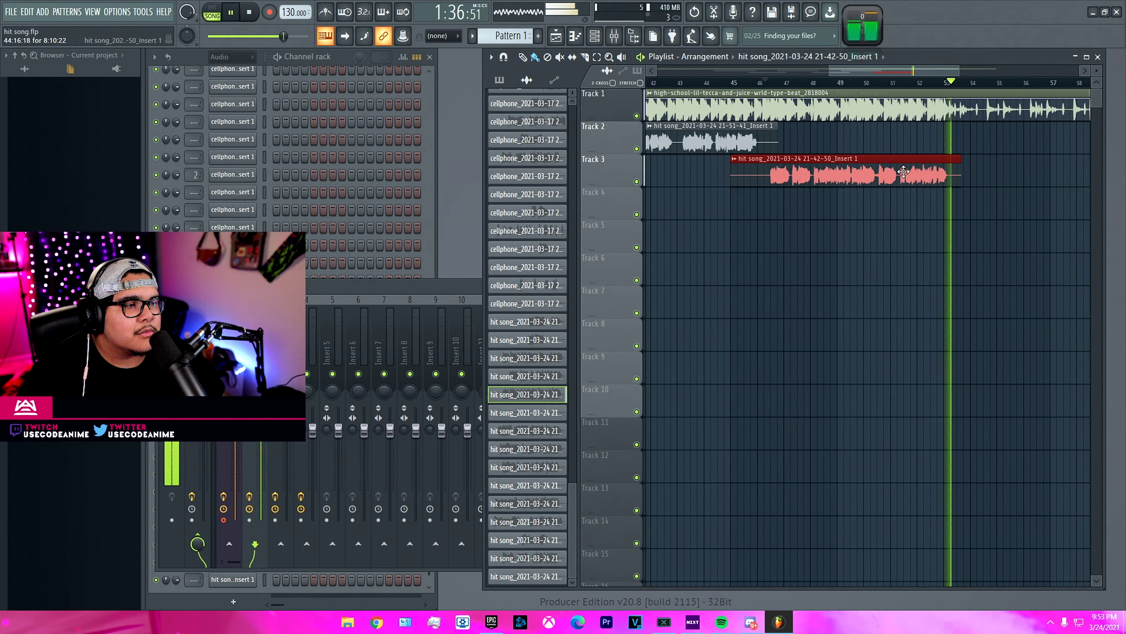
- Replay the transition from the fifth vocal on Track 2 into the Track 3 copy, starting around bars 43 to 45
click(779, 84)
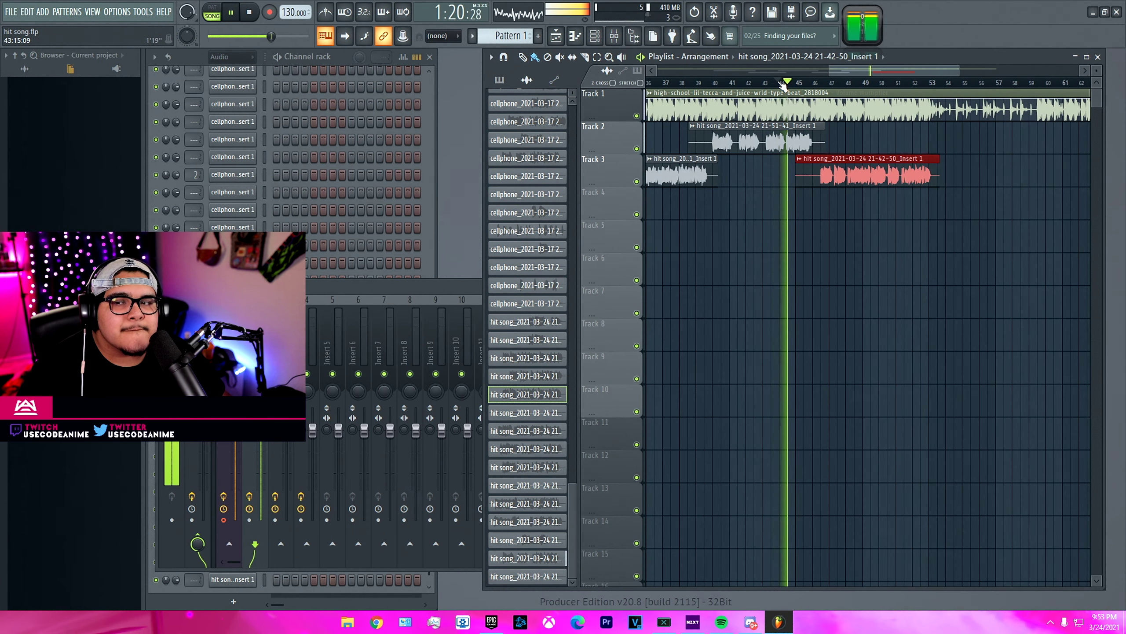
scroll(798, 177, up, 4)
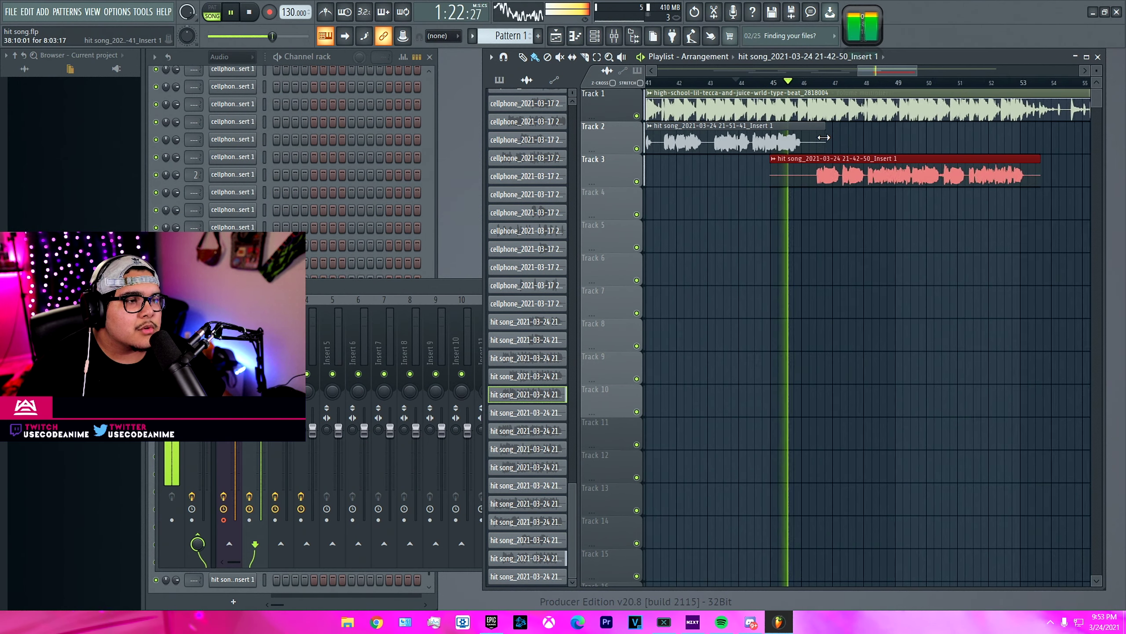
click(764, 83)
key(space)
scroll(756, 83, down, 6)
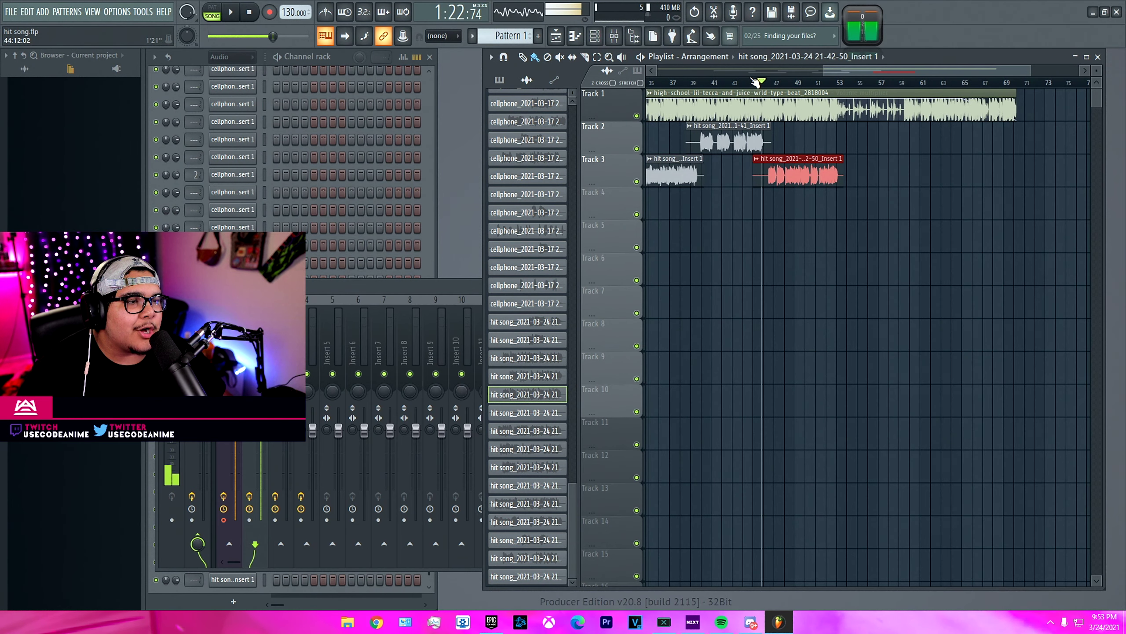
key(space)
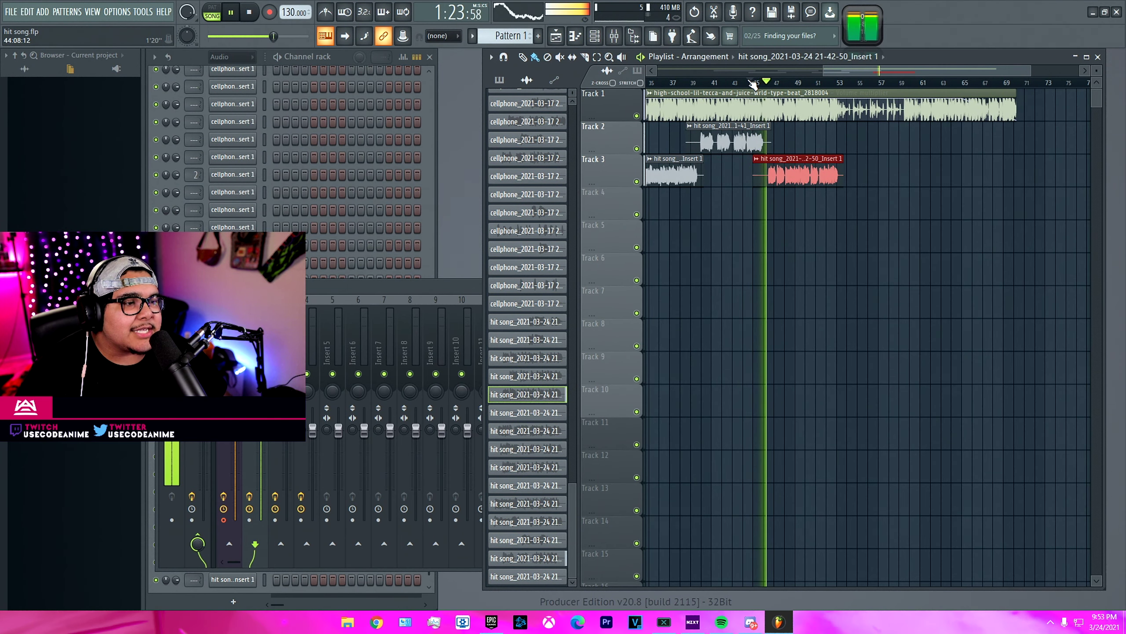
key(space)
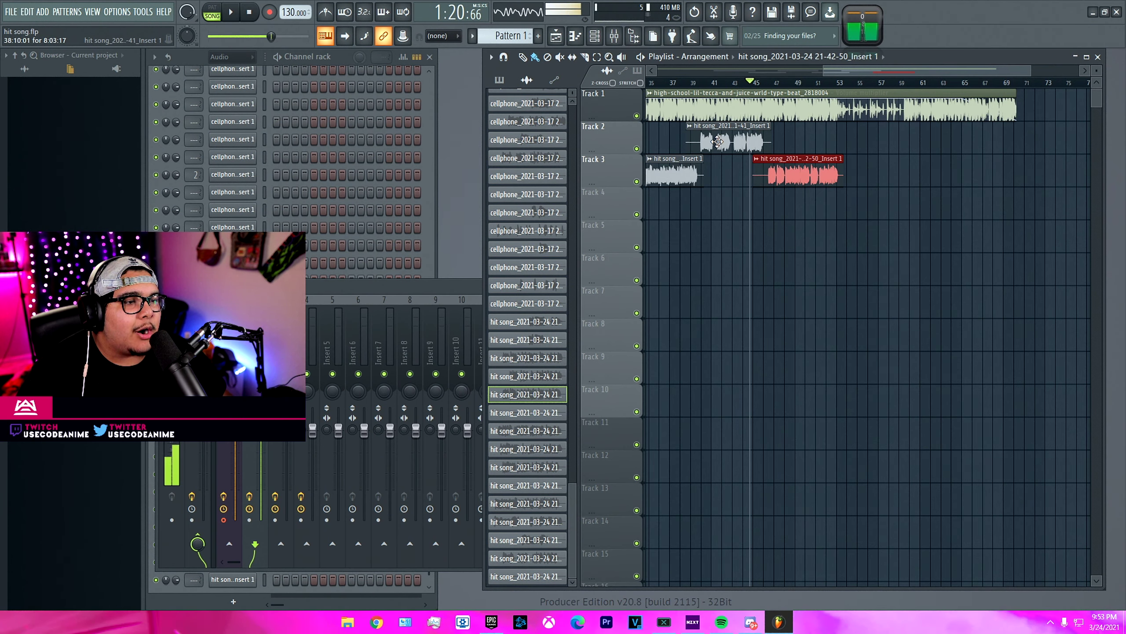
- Delete the fifth vocal clip from Track 2 and re-record the line there from about bar 38 to bar 46
right_click(720, 138)
key(space)
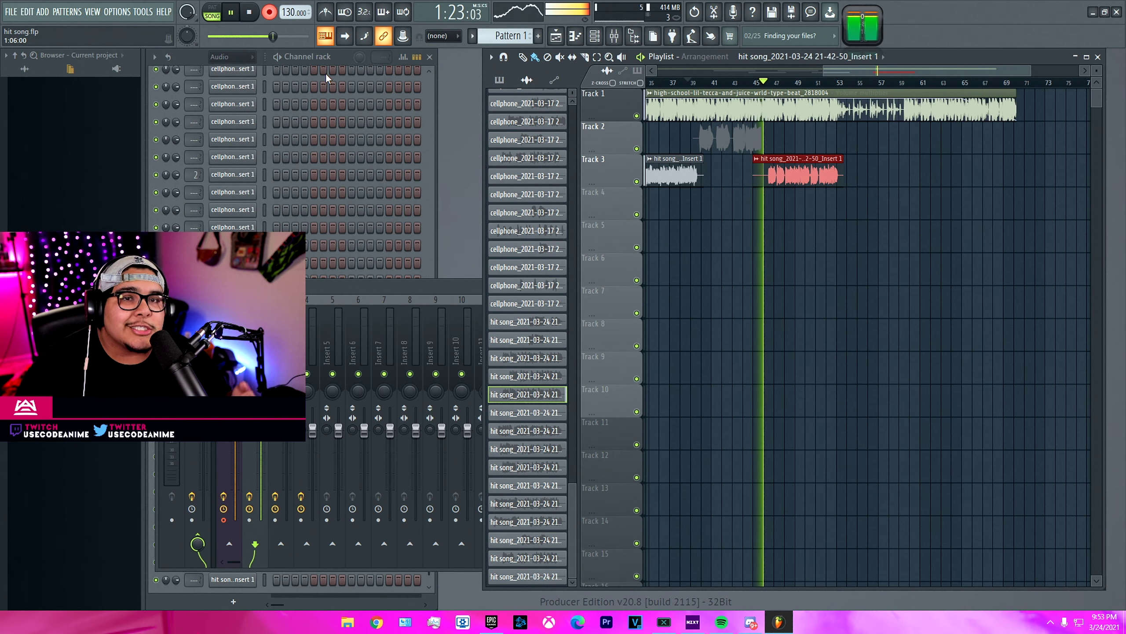
click(249, 12)
key(ctrl+z)
- Open the newly recorded Track 2 vocal's channel settings and route it to mixer track 2
double_click(741, 142)
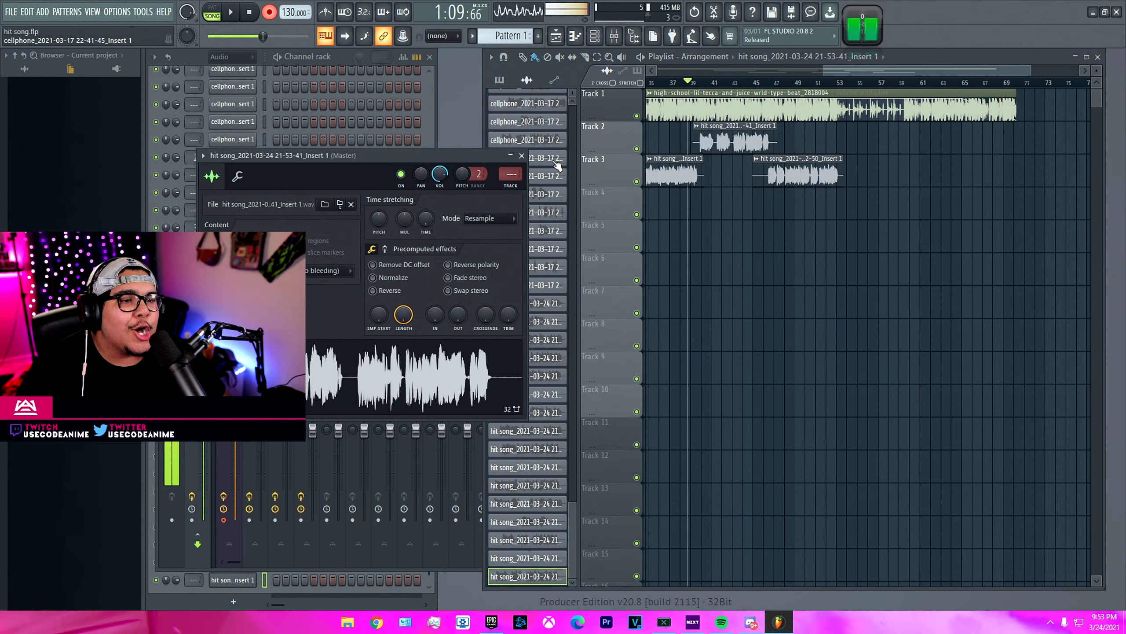
click(521, 155)
scroll(745, 146, up, 5)
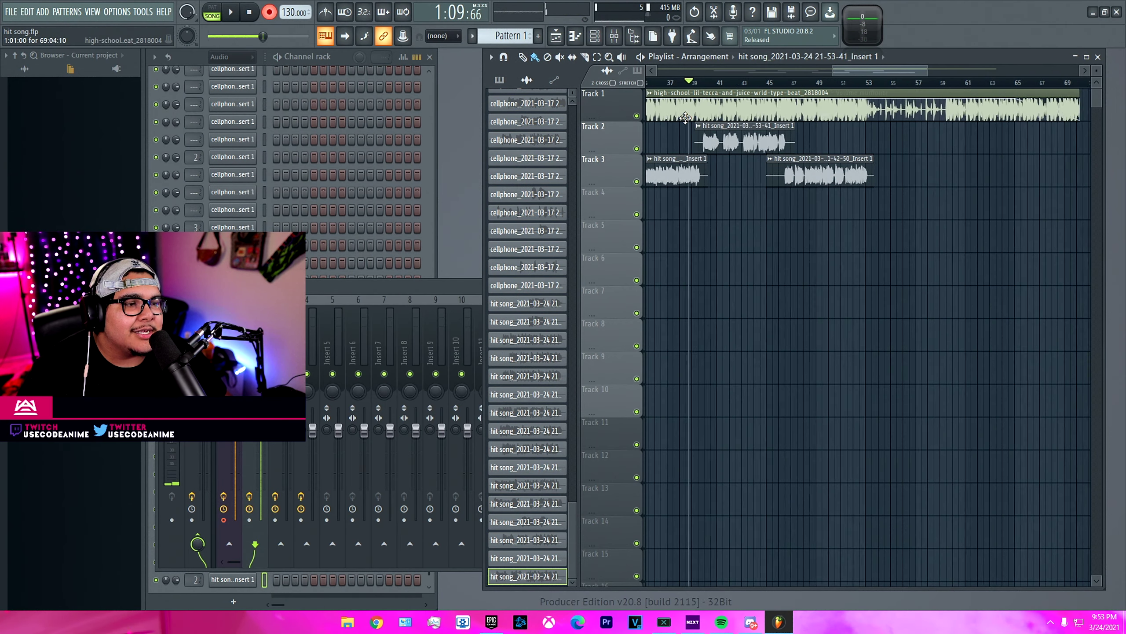